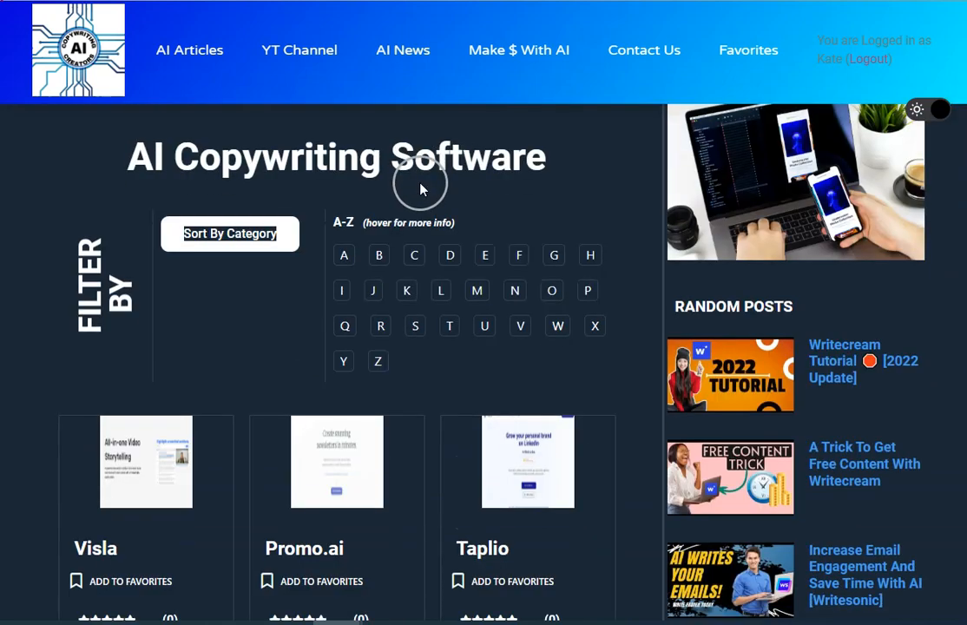
Step: Look through the AI Copywriting Software directory, its A-Z filters, tool cards and the coupon sign-up form
scroll(510, 244, "down", 3)
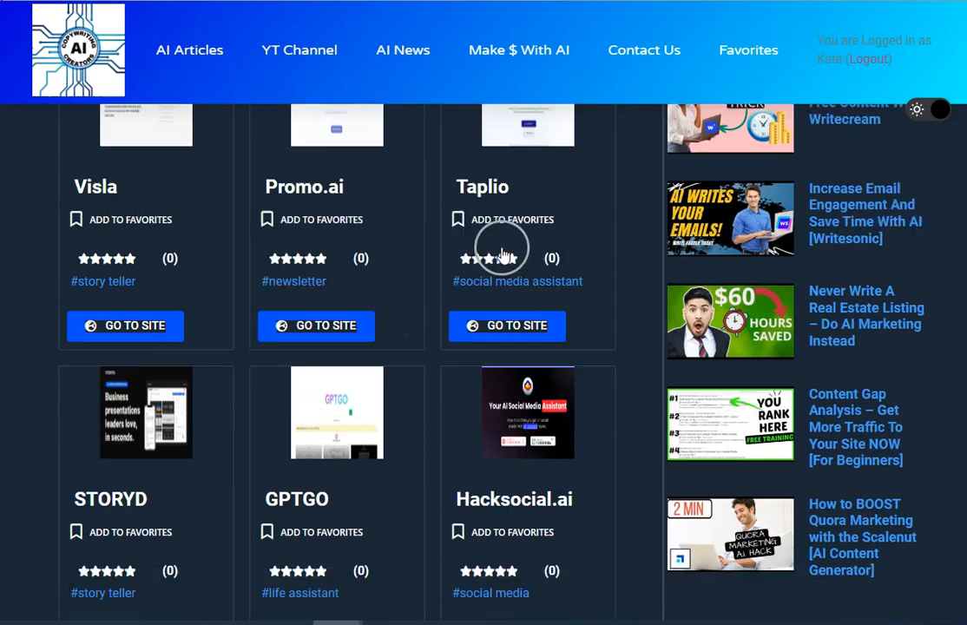
scroll(259, 387, "down", 2)
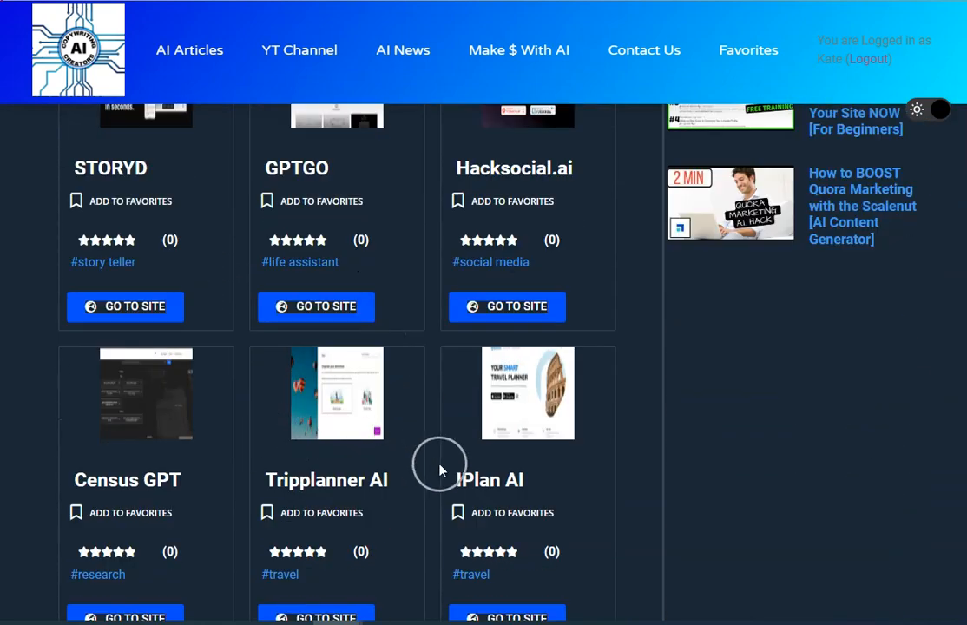
scroll(440, 467, "down", 2)
scroll(438, 456, "up", 4)
scroll(432, 447, "up", 5)
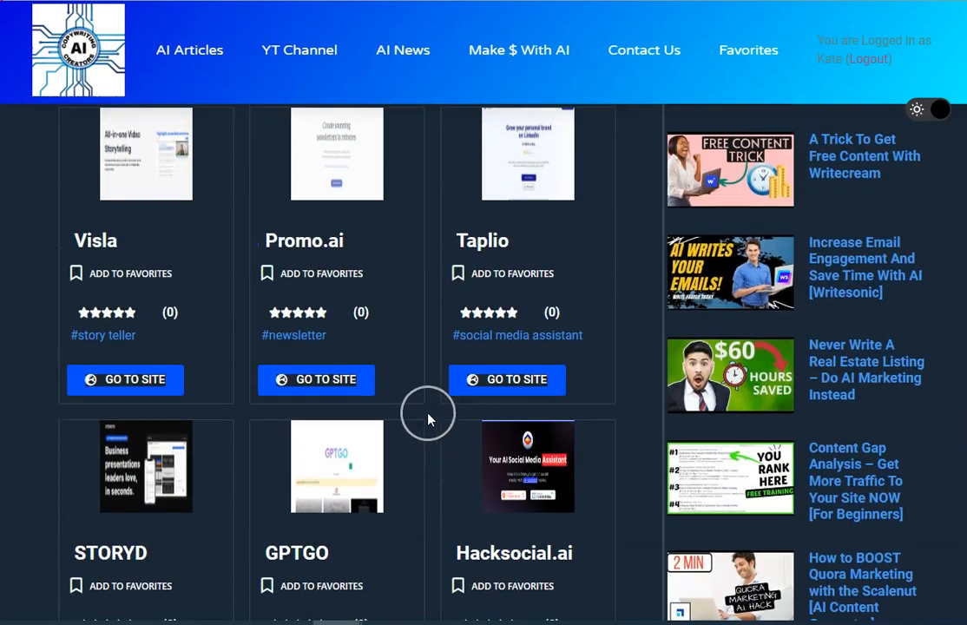
scroll(399, 375, "up", 2)
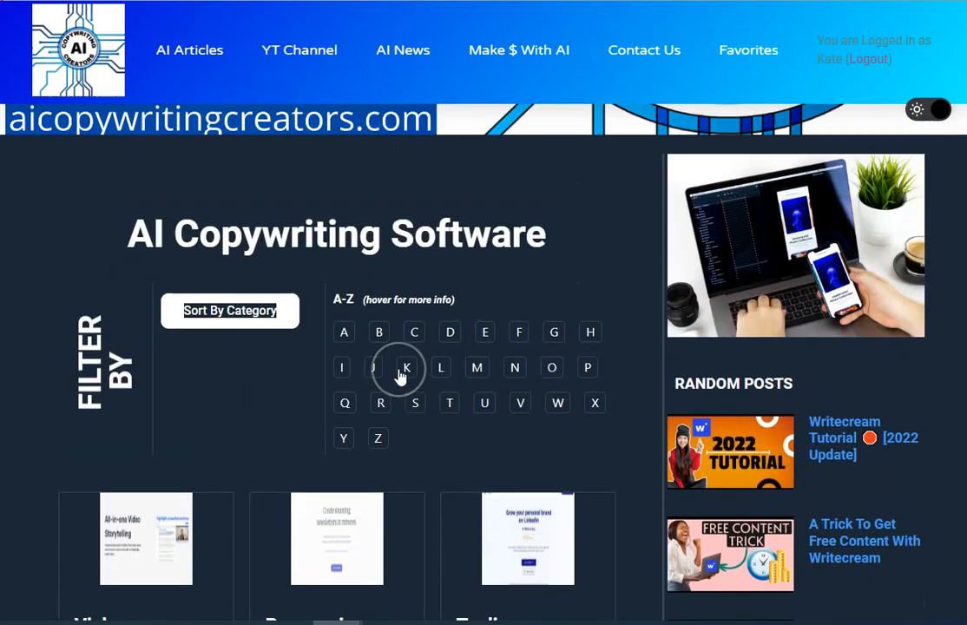
scroll(267, 317, "up", 5)
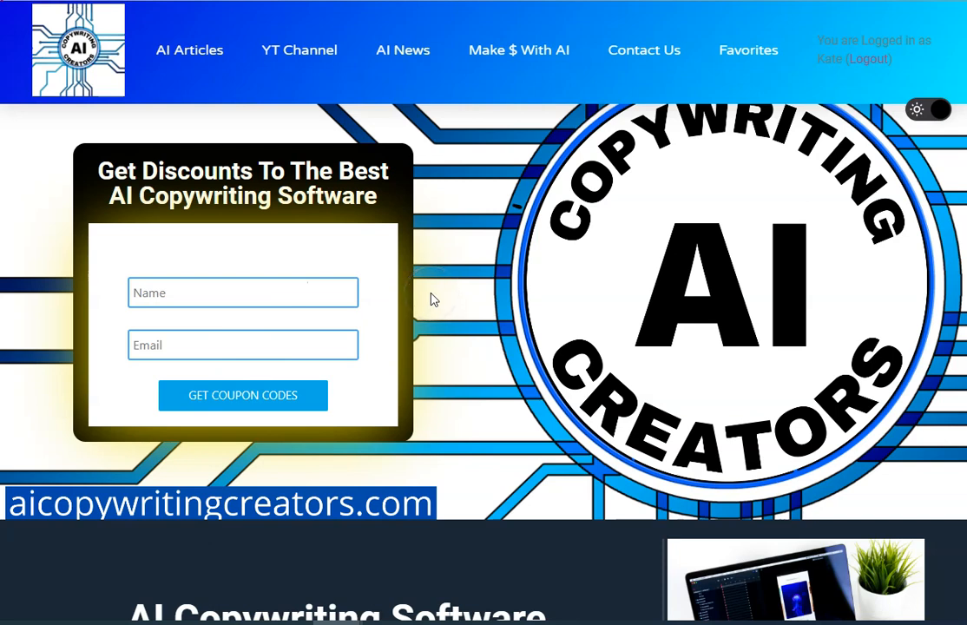
scroll(391, 253, "down", 5)
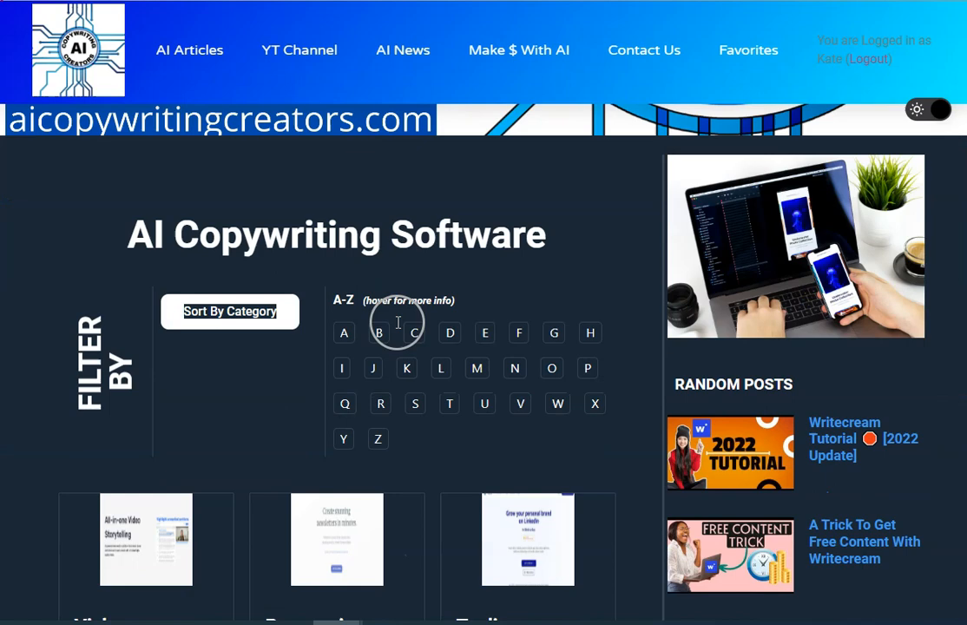
scroll(471, 320, "down", 6)
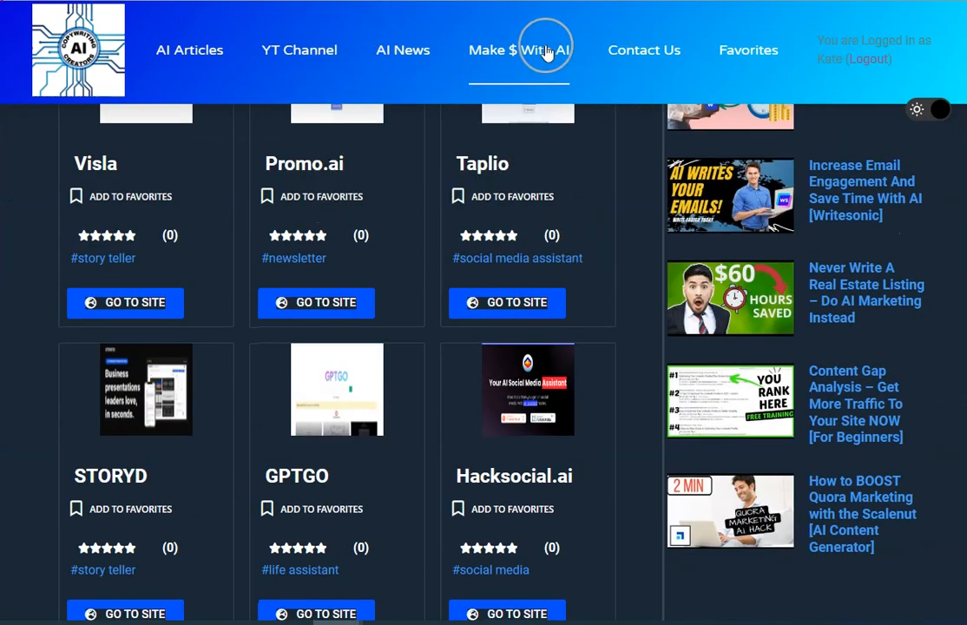
Step: Open the Make $ With AI page and look through its earning ideas, suggested tools and training links
left_click(520, 48)
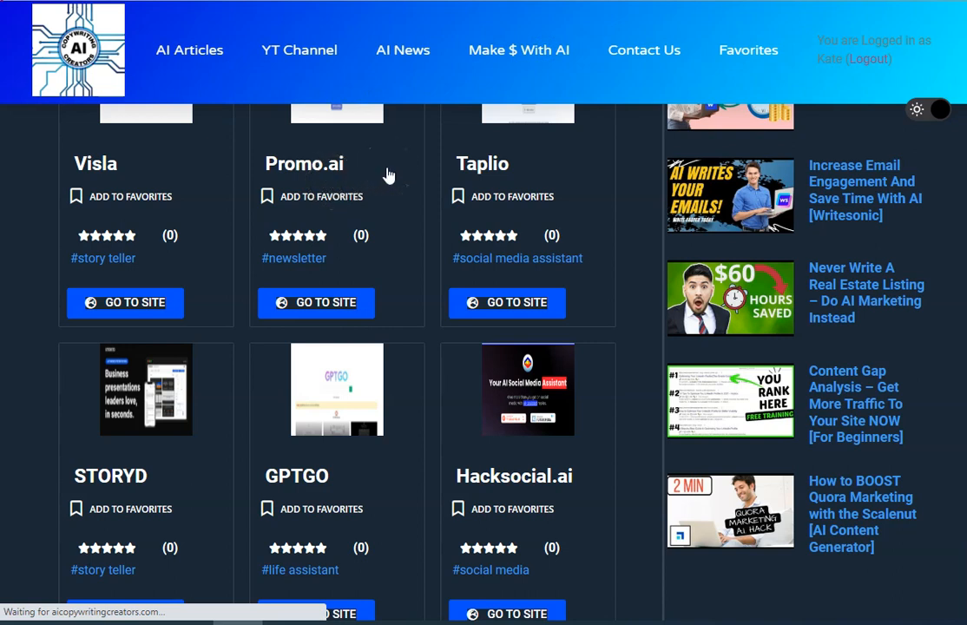
scroll(441, 273, "down", 2)
scroll(442, 271, "down", 6)
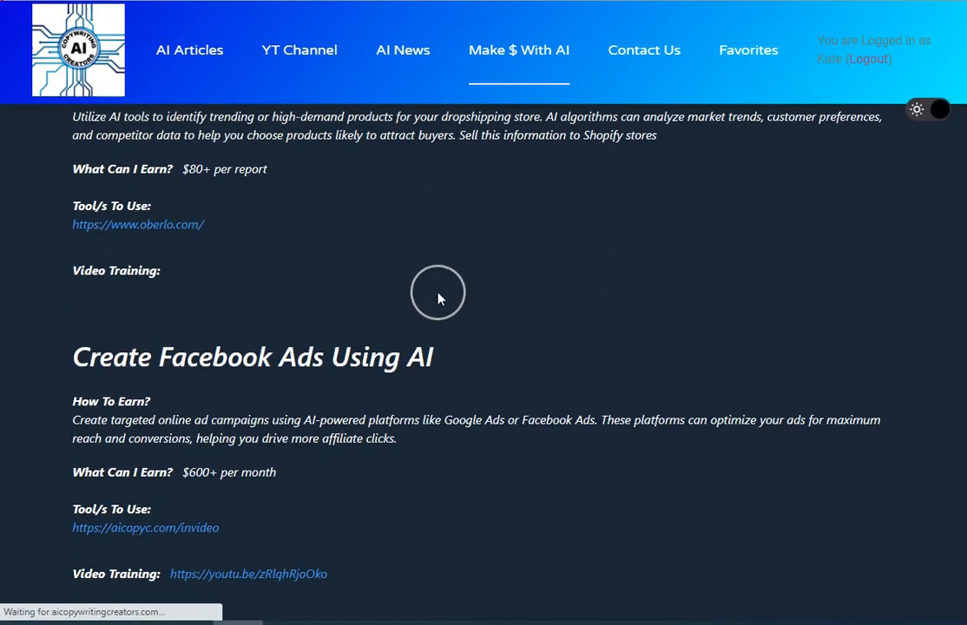
scroll(439, 297, "down", 2)
scroll(439, 297, "up", 8)
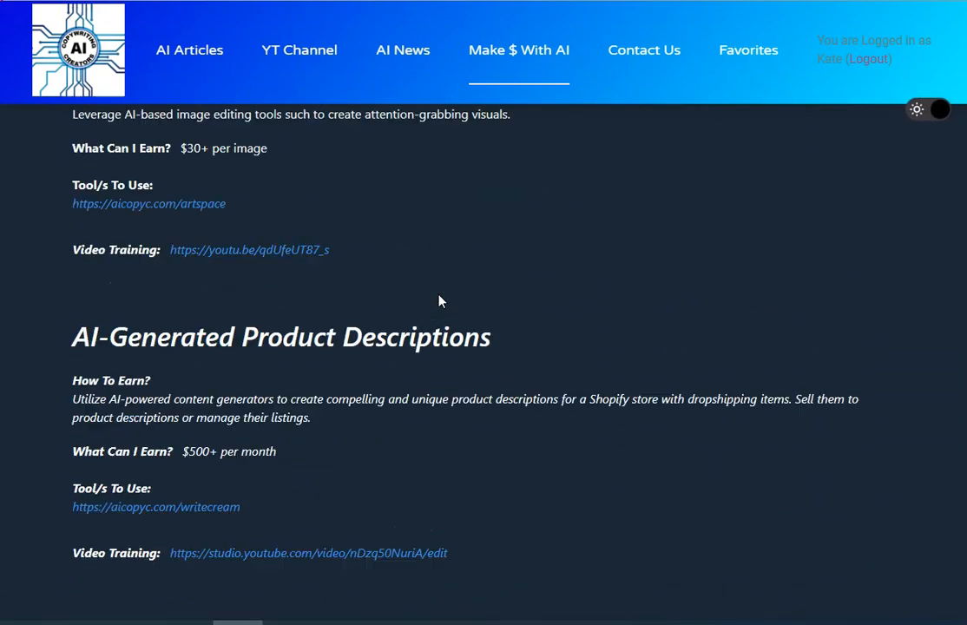
scroll(438, 295, "up", 2)
Step: Switch to Hoppy Copy and open the Newsletter Creator template
left_click(182, 63)
left_click(97, 64)
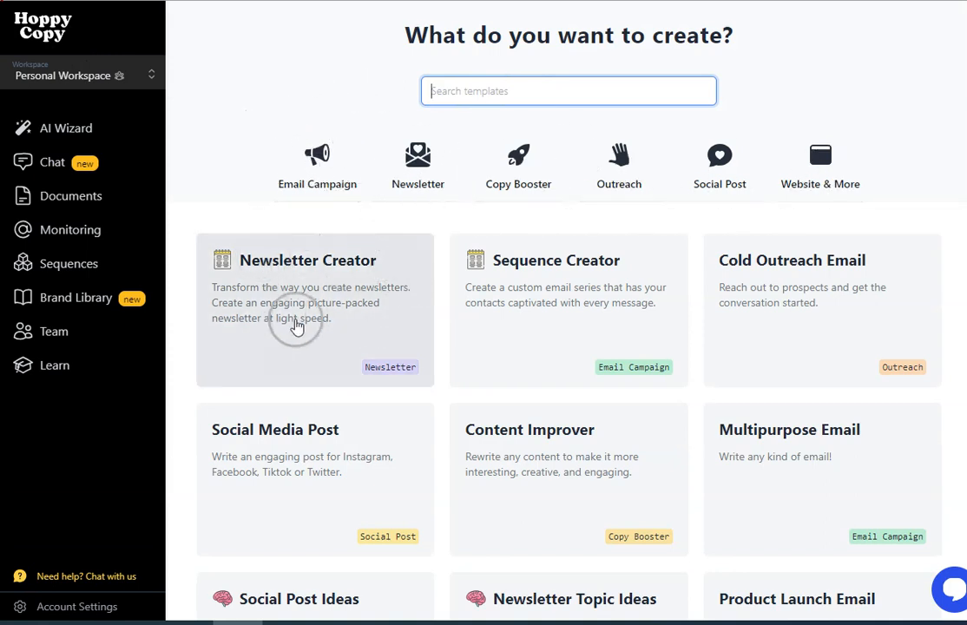
left_click(330, 276)
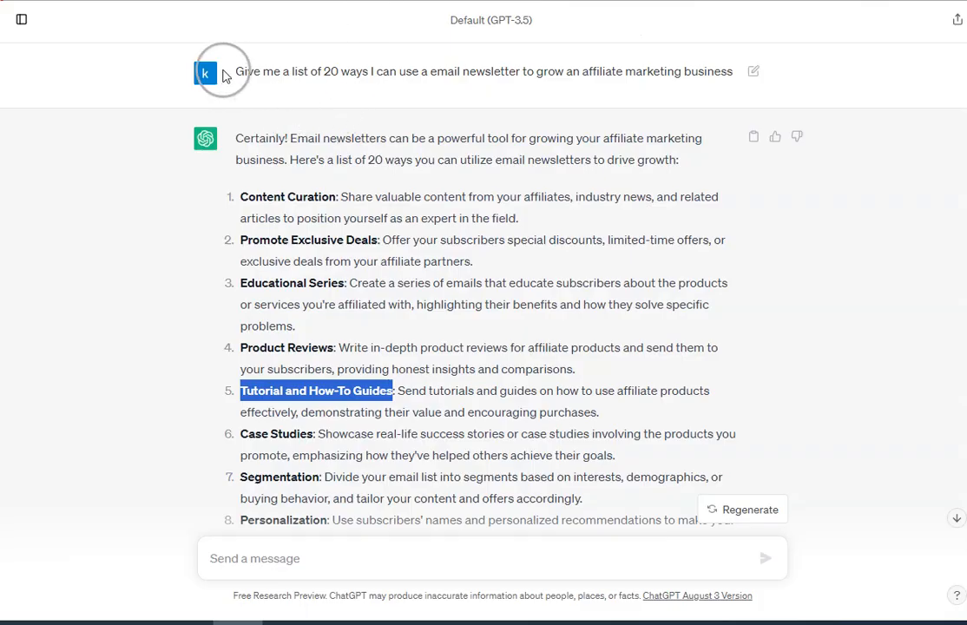
Step: In ChatGPT, examine the highlighted prompt and the list of 20 ways to use an email newsletter for an affiliate marketing business
left_click_drag(237, 71, 431, 70)
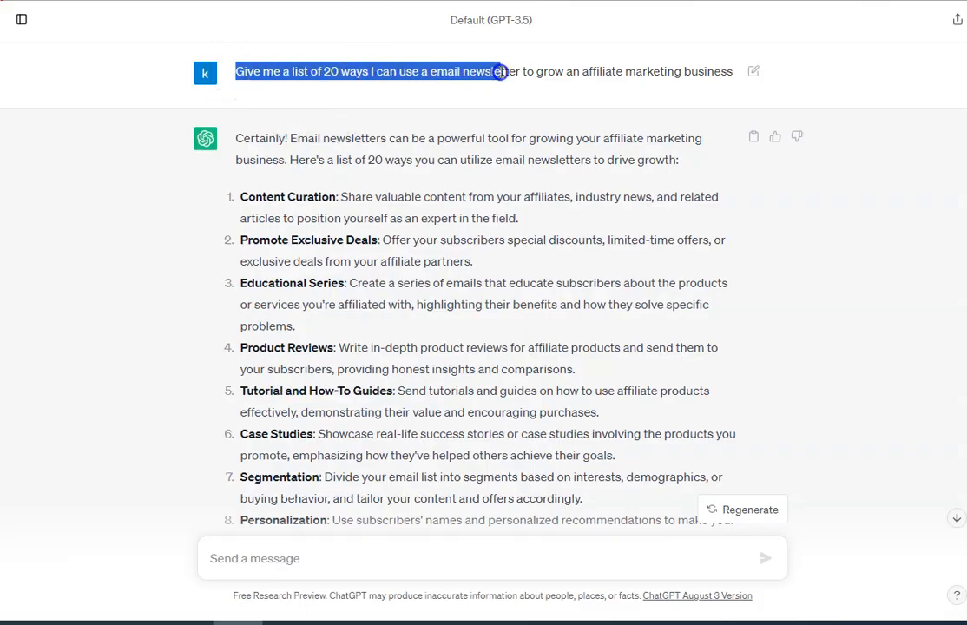
left_click_drag(582, 71, 703, 71)
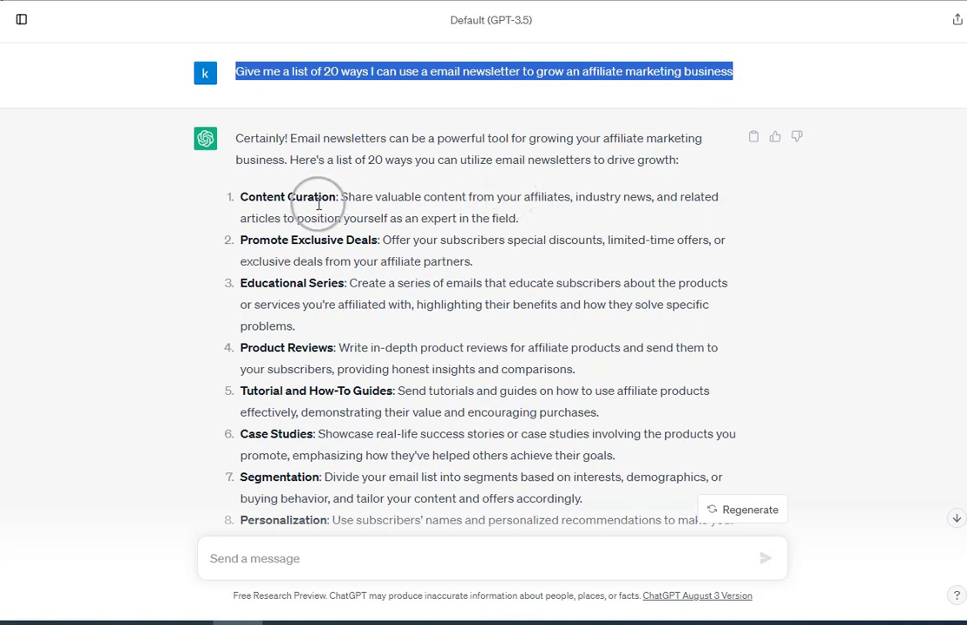
scroll(287, 192, "down", 1)
scroll(348, 121, "down", 1)
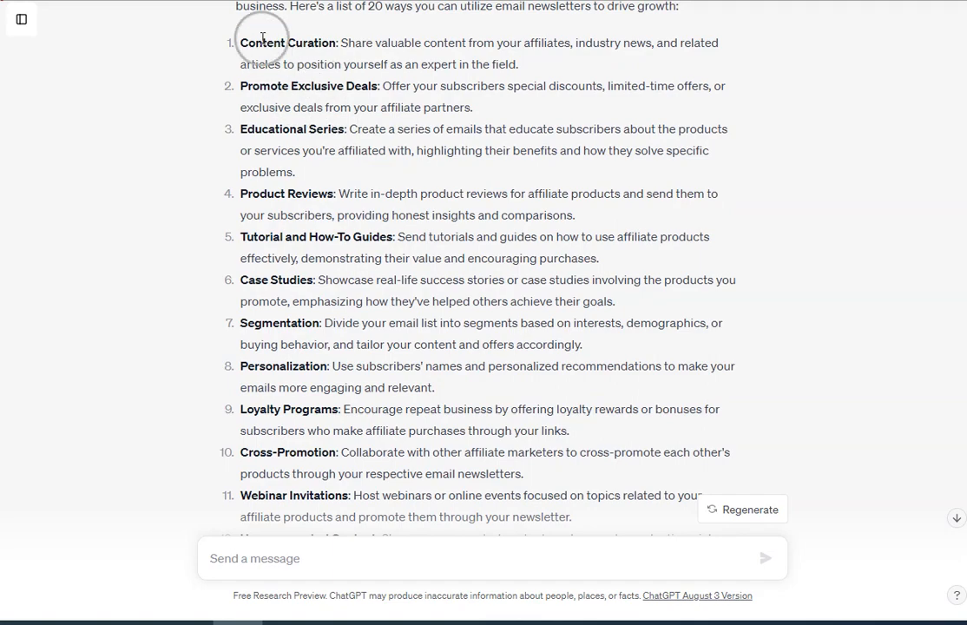
scroll(276, 76, "down", 2)
scroll(290, 103, "up", 3)
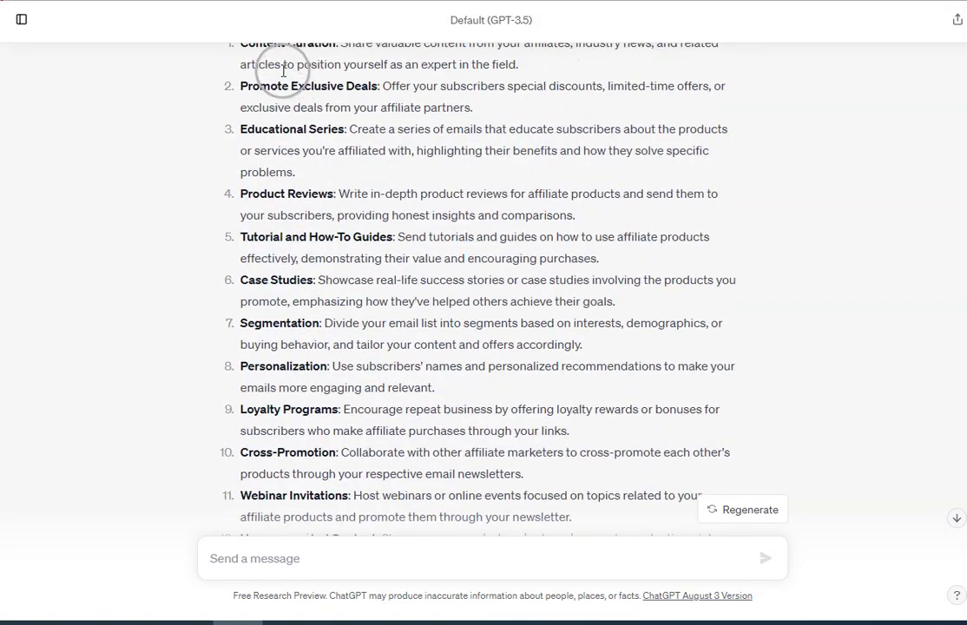
scroll(259, 147, "down", 3)
scroll(297, 238, "down", 4)
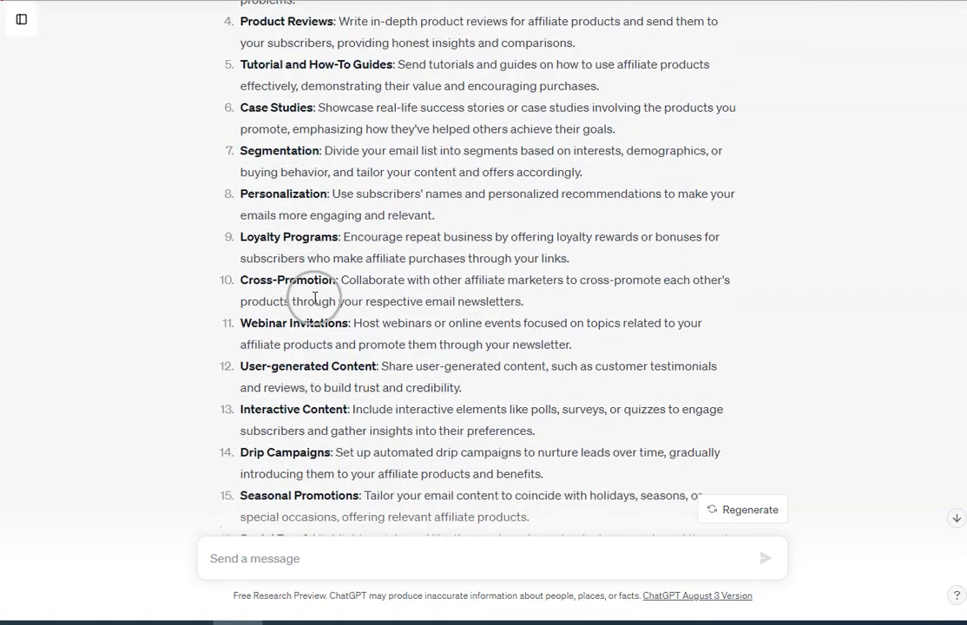
scroll(293, 399, "down", 2)
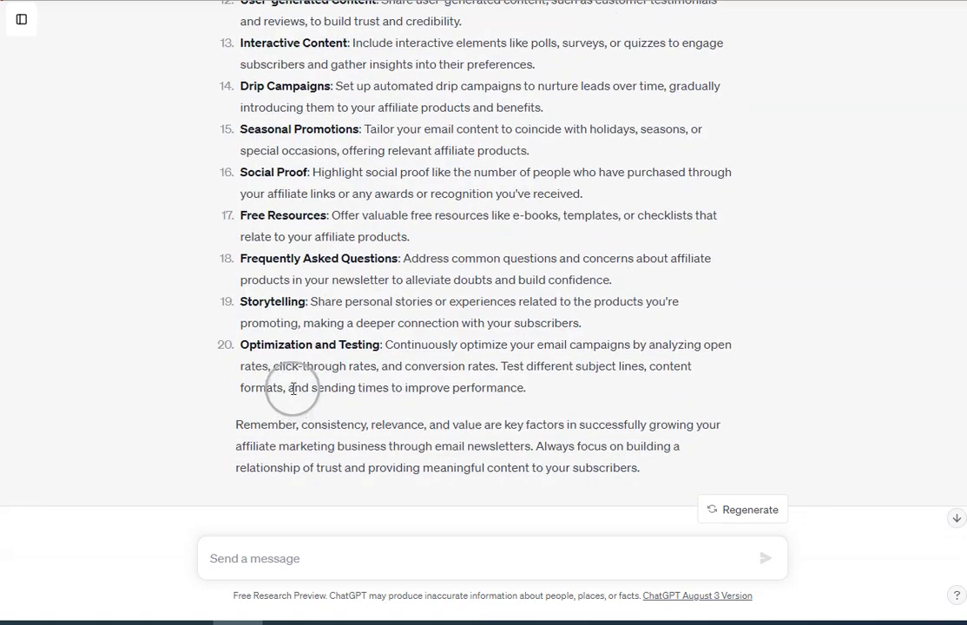
scroll(292, 390, "up", 3)
scroll(309, 356, "up", 2)
scroll(310, 345, "up", 3)
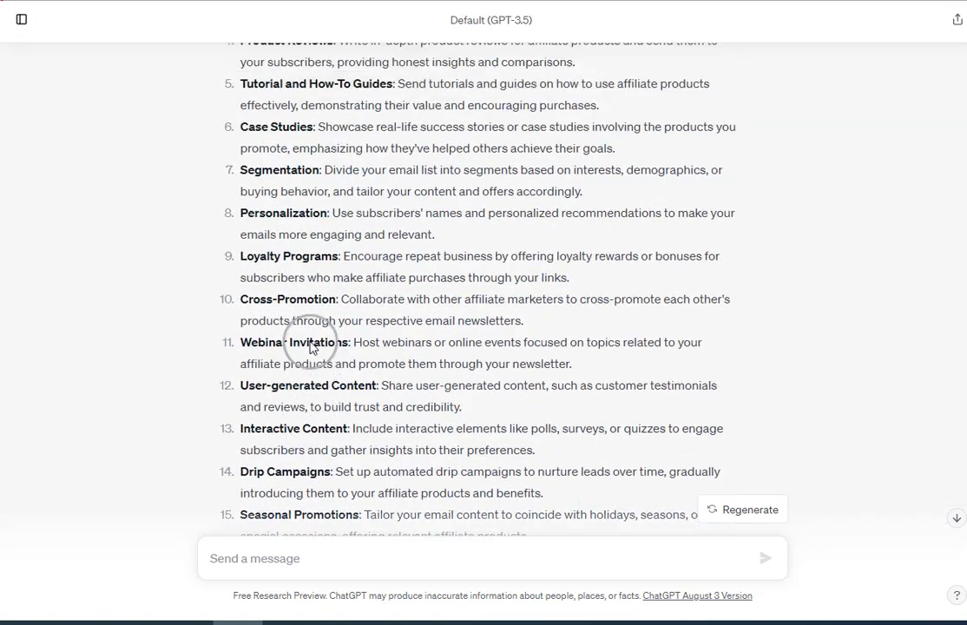
scroll(306, 330, "up", 2)
scroll(304, 321, "down", 1)
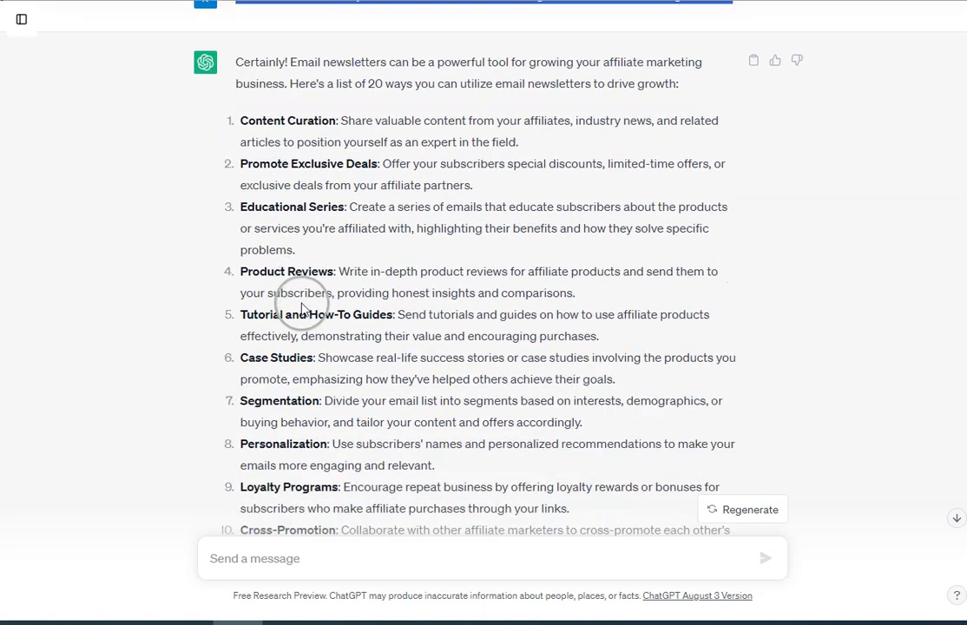
Step: Review the newsletter ideas in the list, highlighting Content Curation, Product Reviews, Tutorial and How-To Guides, and Case Studies
left_click_drag(242, 120, 330, 125)
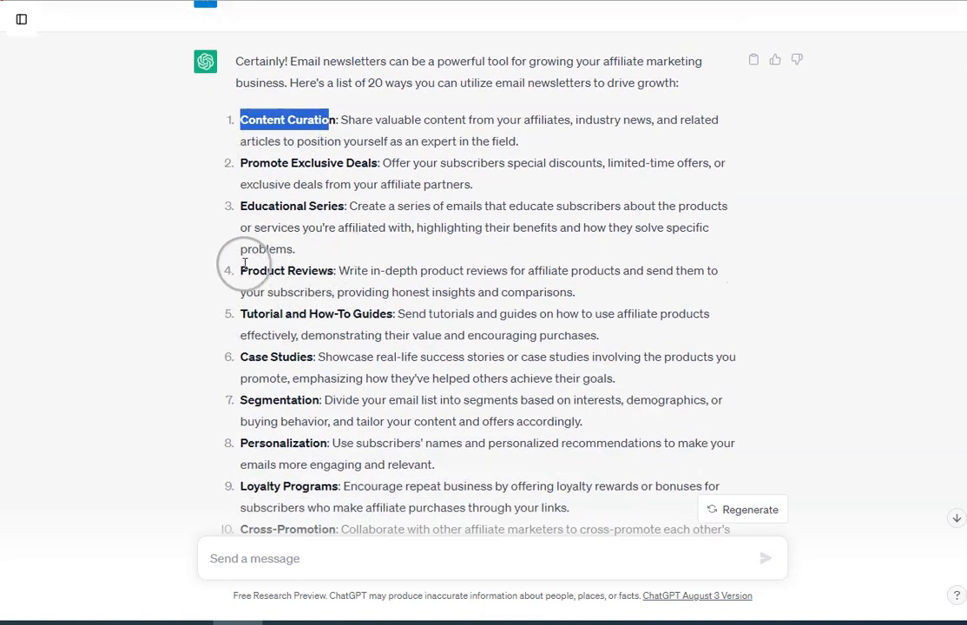
left_click_drag(242, 270, 317, 270)
left_click_drag(241, 315, 388, 314)
scroll(425, 313, "down", 2)
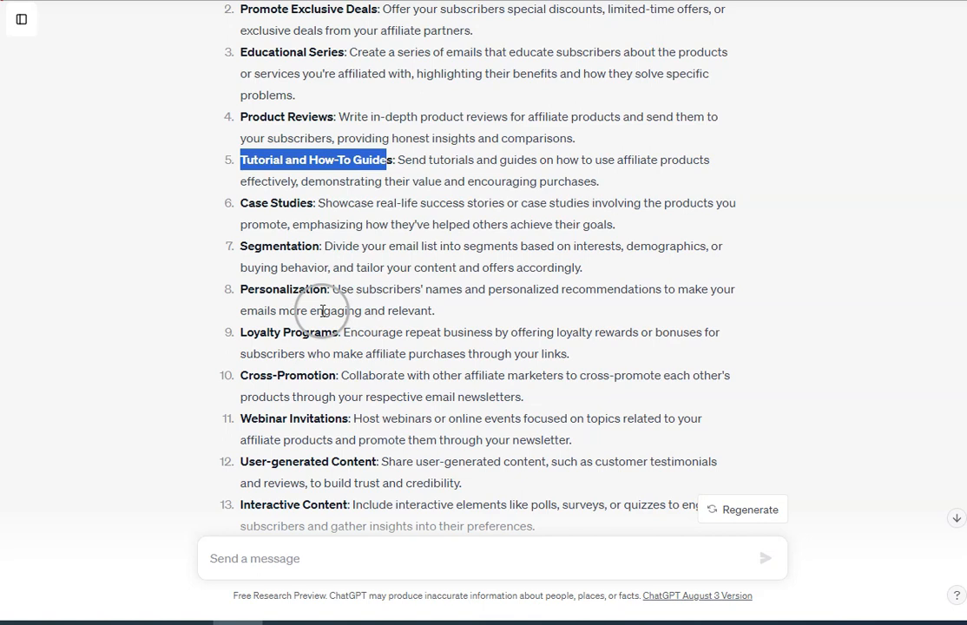
left_click_drag(242, 203, 316, 207)
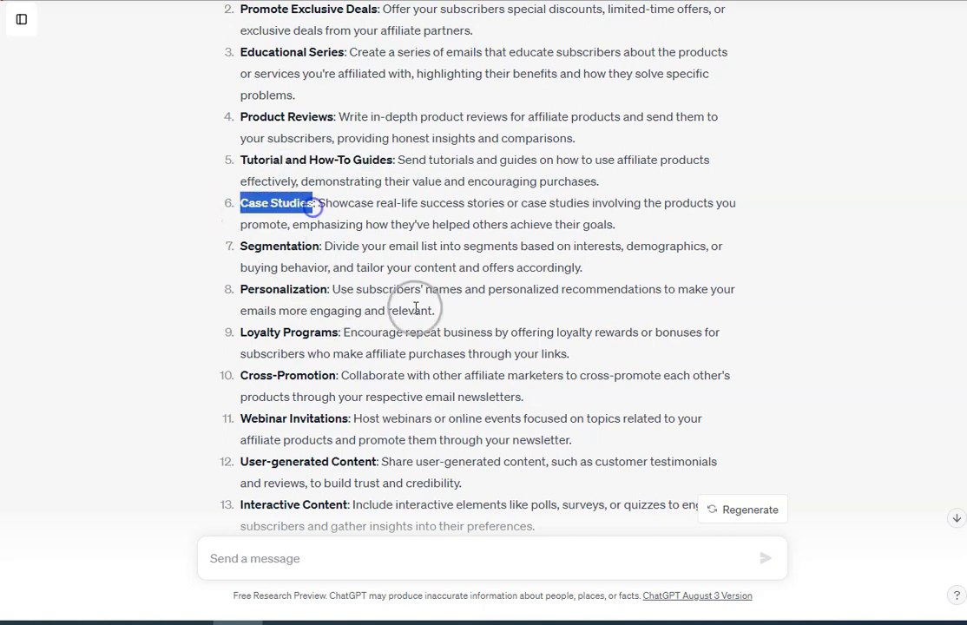
scroll(362, 312, "down", 1)
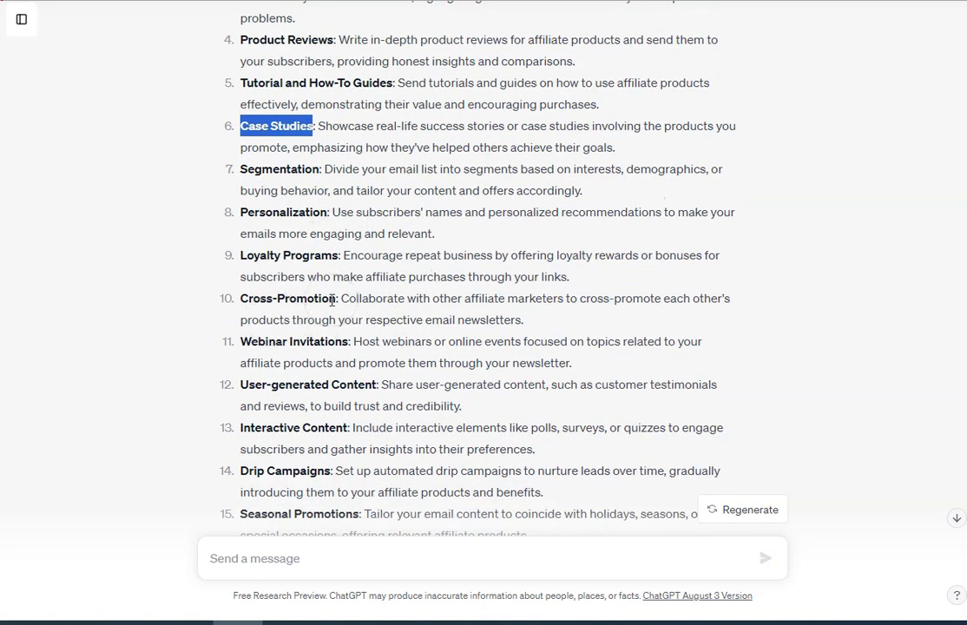
scroll(355, 230, "down", 2)
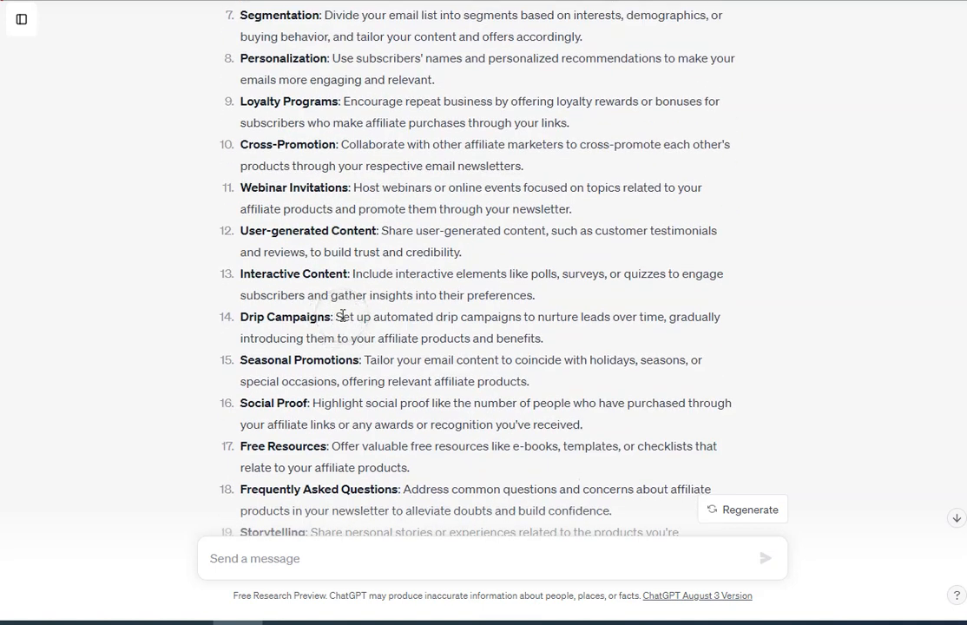
left_click(323, 218)
scroll(376, 248, "up", 5)
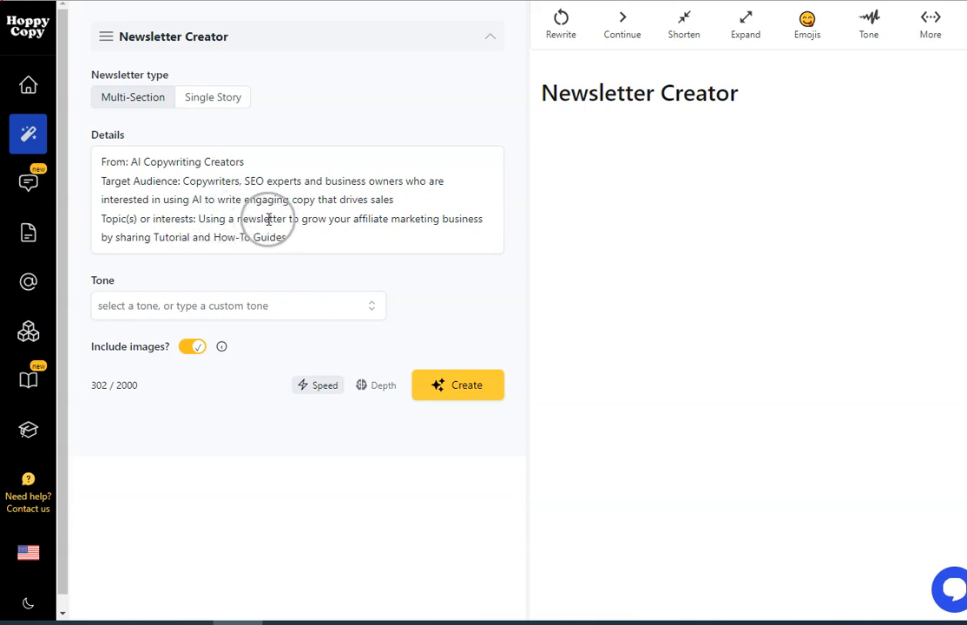
Step: In Hoppy Copy's newsletter details, insert "email" before "newsletter" in the topic line
left_click(237, 220)
type("email")
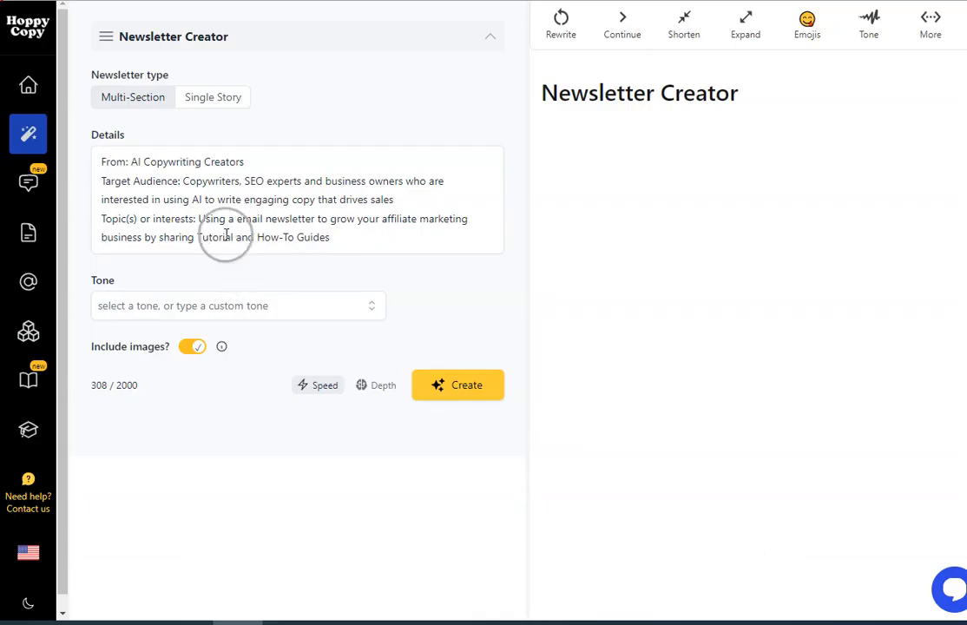
left_click(265, 219)
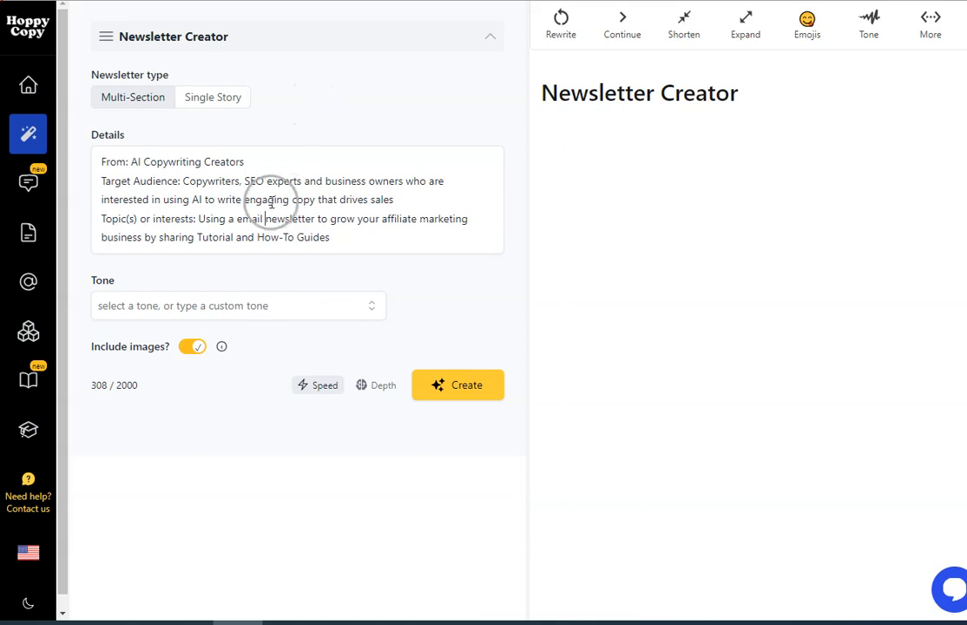
Step: Configure the newsletter as a Single Story with a Casual tone, generated in Depth mode
left_click(216, 98)
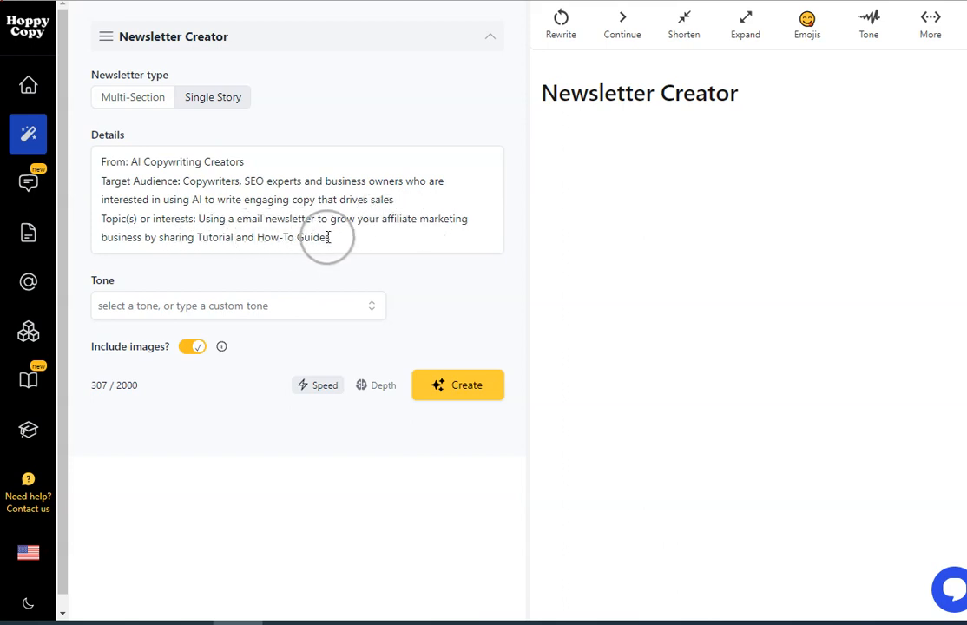
left_click(297, 306)
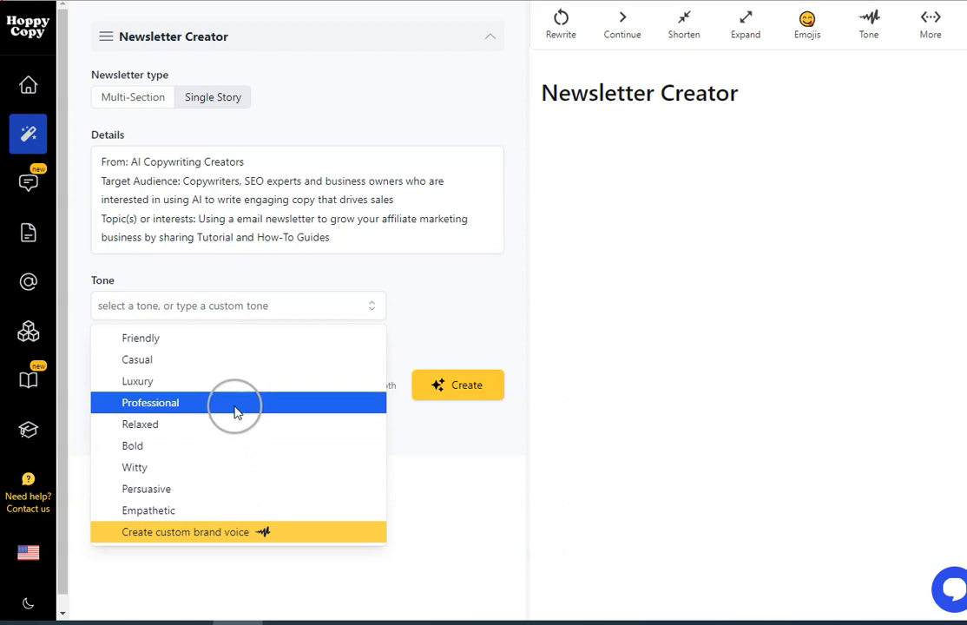
left_click(225, 362)
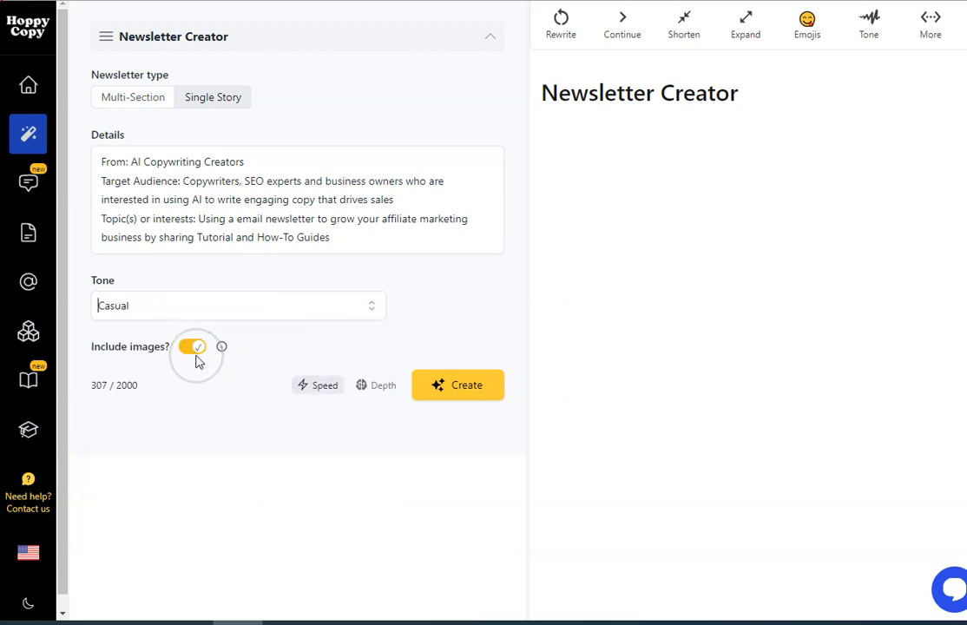
left_click(376, 387)
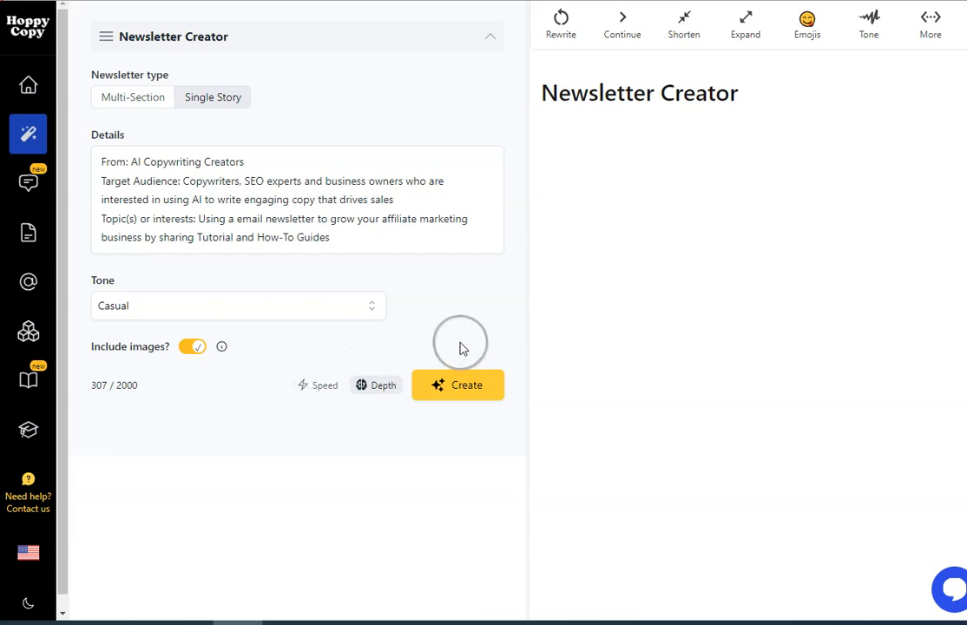
Step: Generate the newsletter outline and review its introduction and following sections
left_click(466, 392)
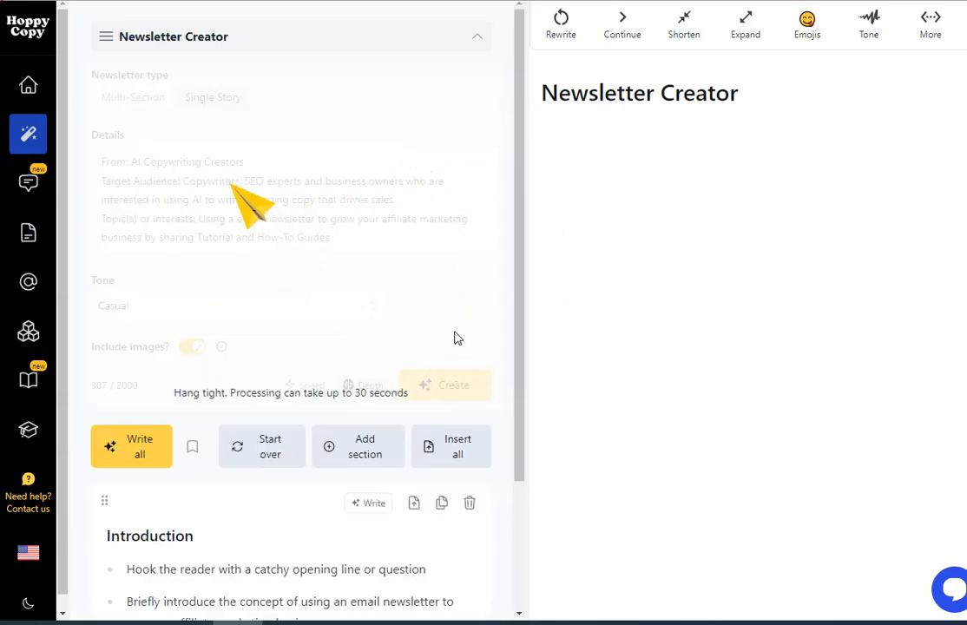
scroll(459, 339, "down", 2)
scroll(455, 336, "down", 6)
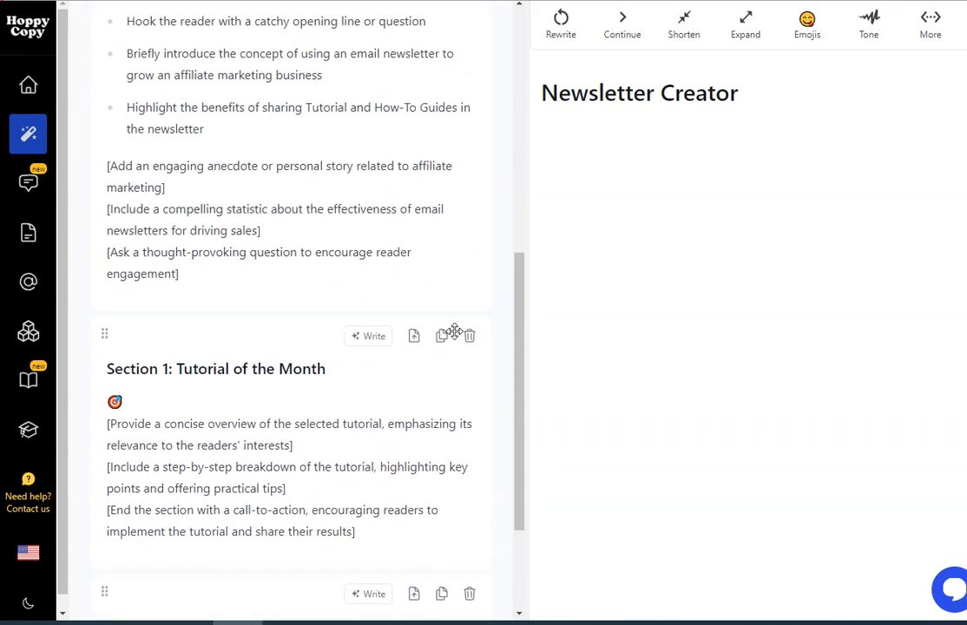
scroll(454, 333, "down", 6)
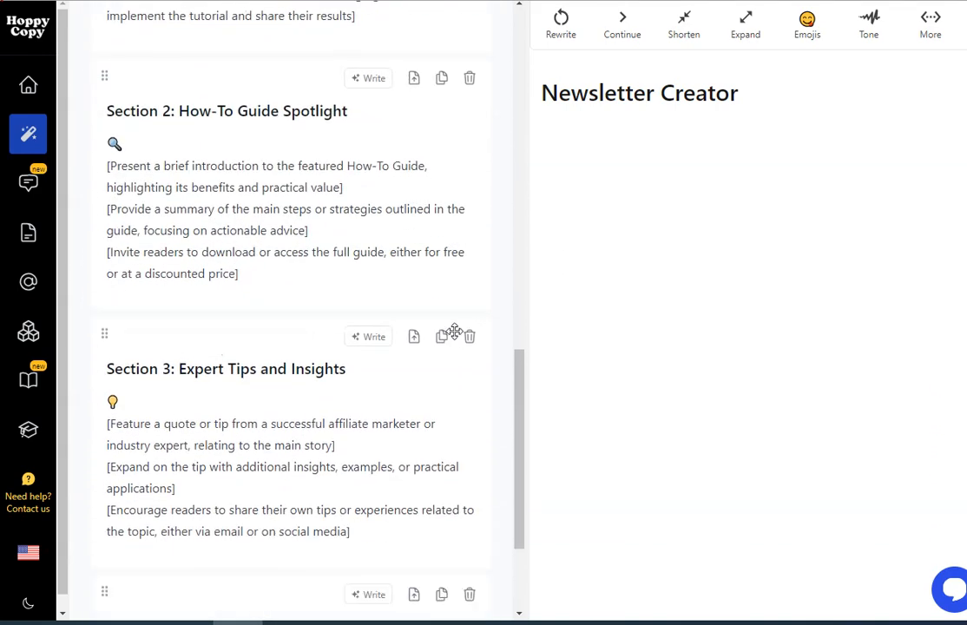
Step: Read the outline's closing sections through the Conclusion, and recheck the Introduction points against the newsletter settings
scroll(455, 335, "down", 2)
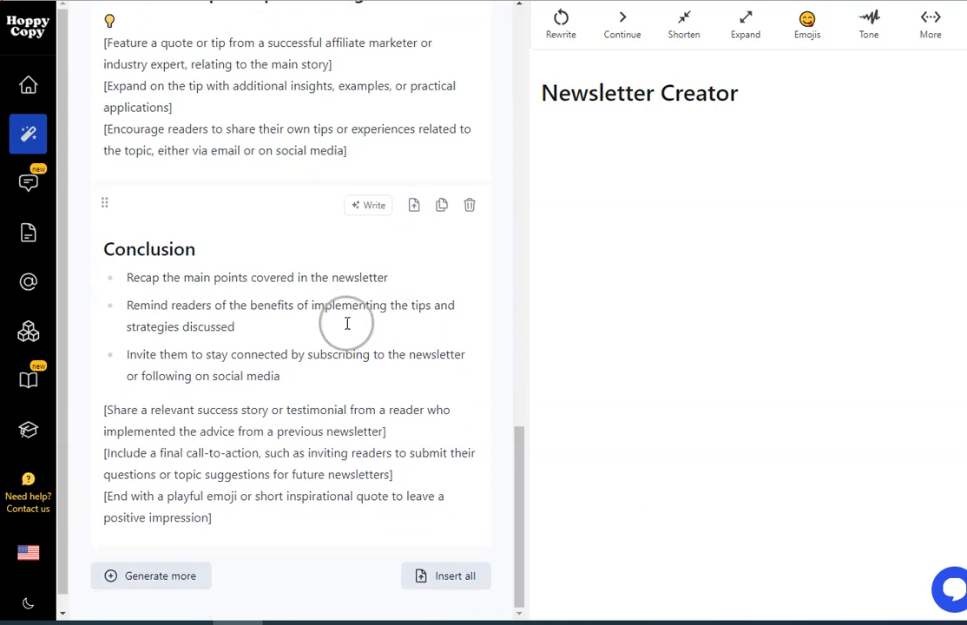
scroll(288, 330, "up", 5)
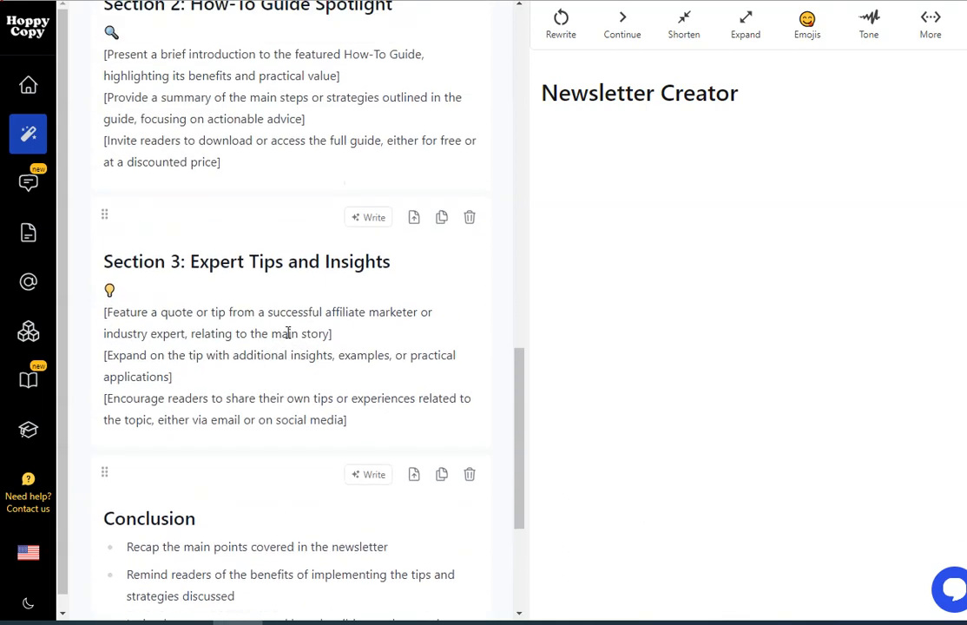
scroll(288, 224, "up", 12)
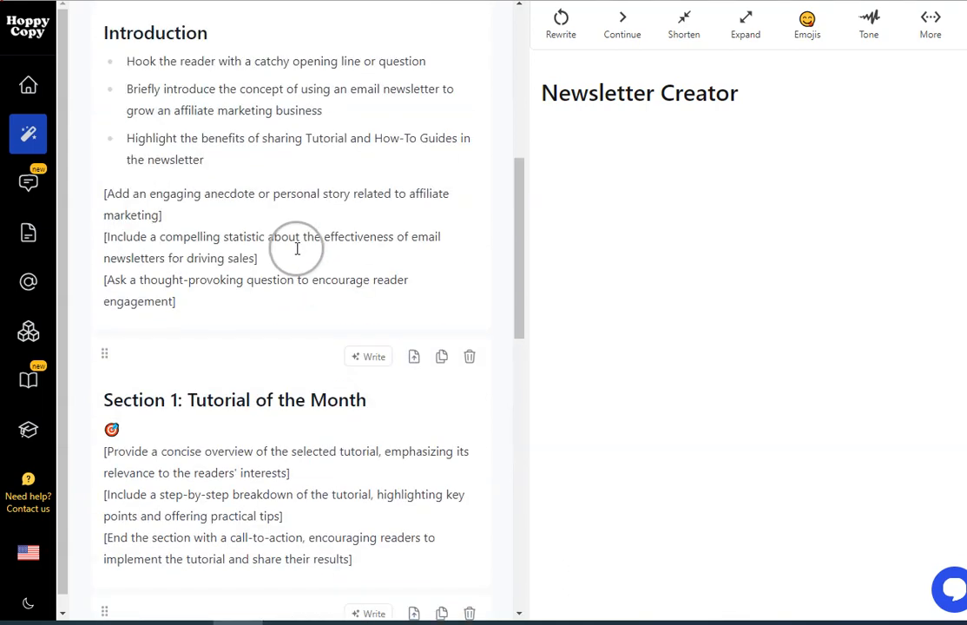
scroll(291, 286, "down", 4)
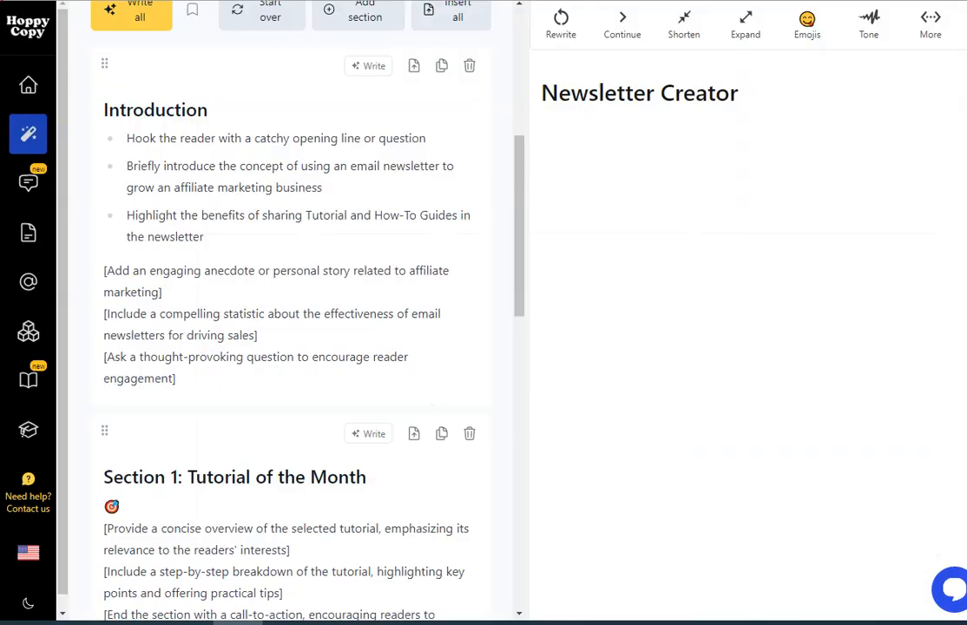
left_click(190, 177)
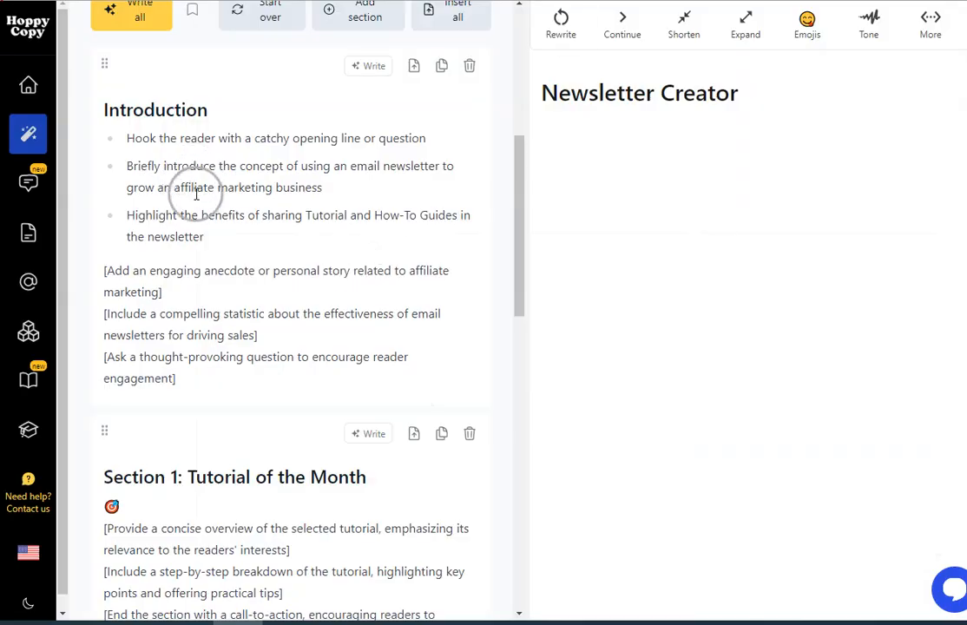
scroll(205, 213, "up", 3)
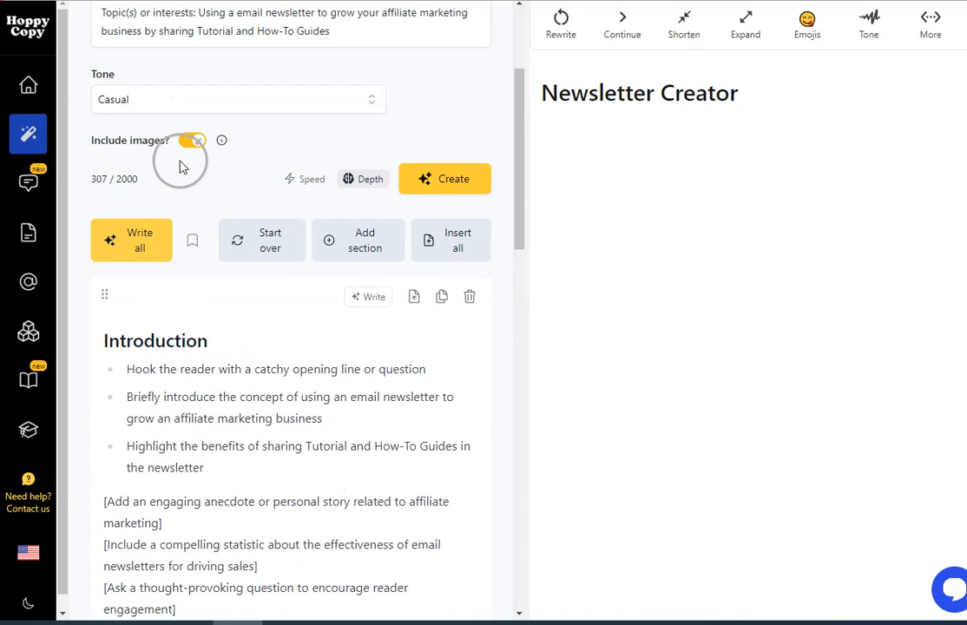
Step: Examine the planned content of each outline section, from the Introduction through Tutorial of the Month, How-To Guide Spotlight, Expert Tips and the Conclusion
scroll(187, 301, "down", 2)
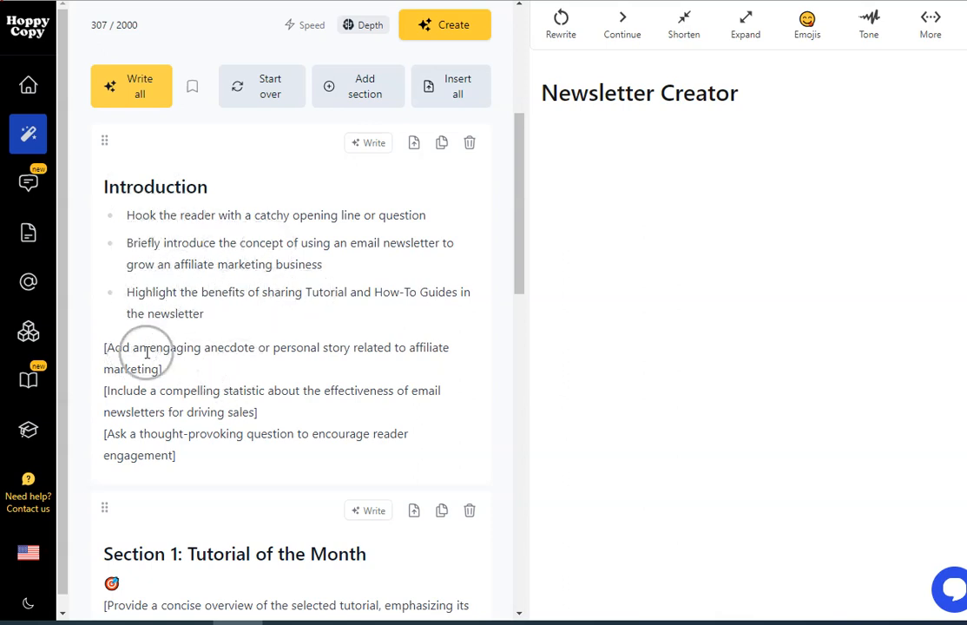
scroll(213, 443, "down", 3)
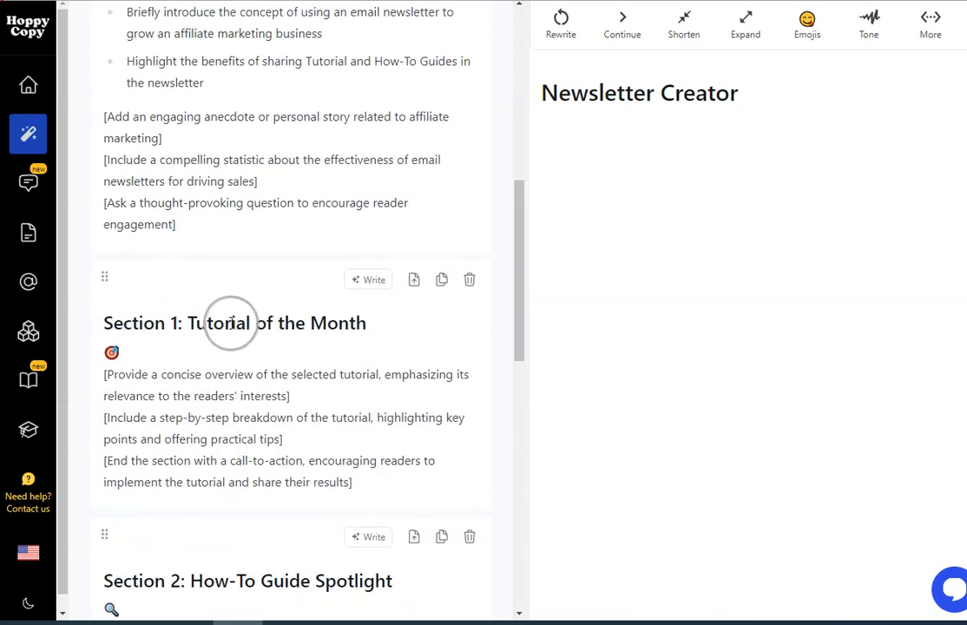
scroll(319, 324, "down", 4)
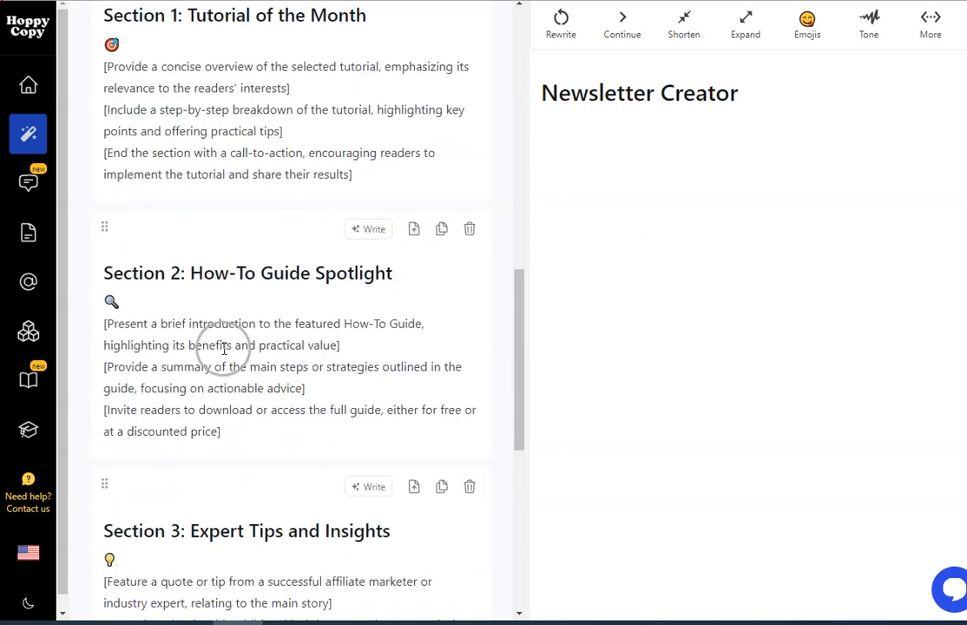
scroll(363, 275, "down", 2)
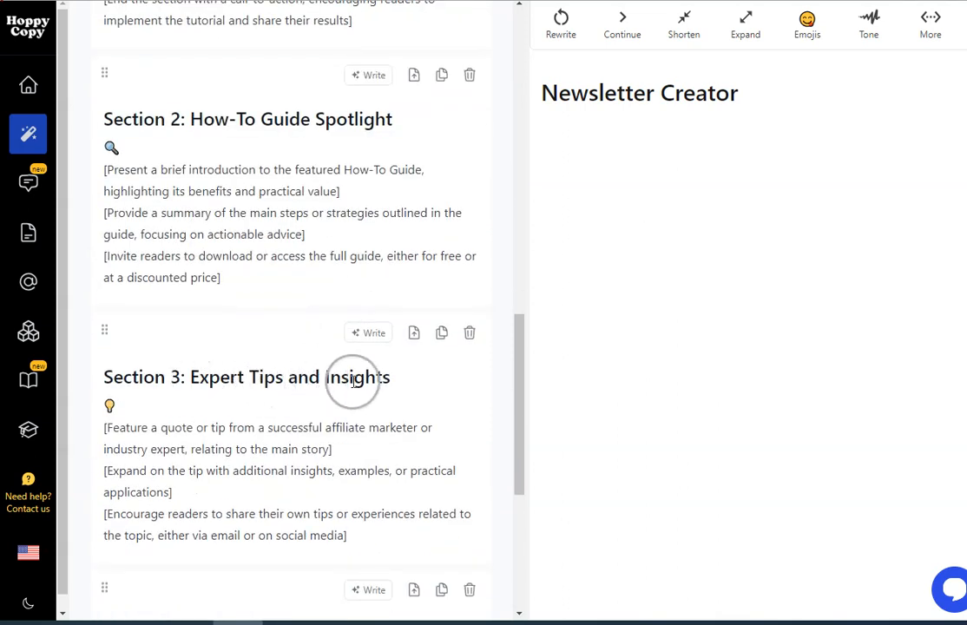
scroll(350, 376, "up", 2)
scroll(352, 379, "down", 6)
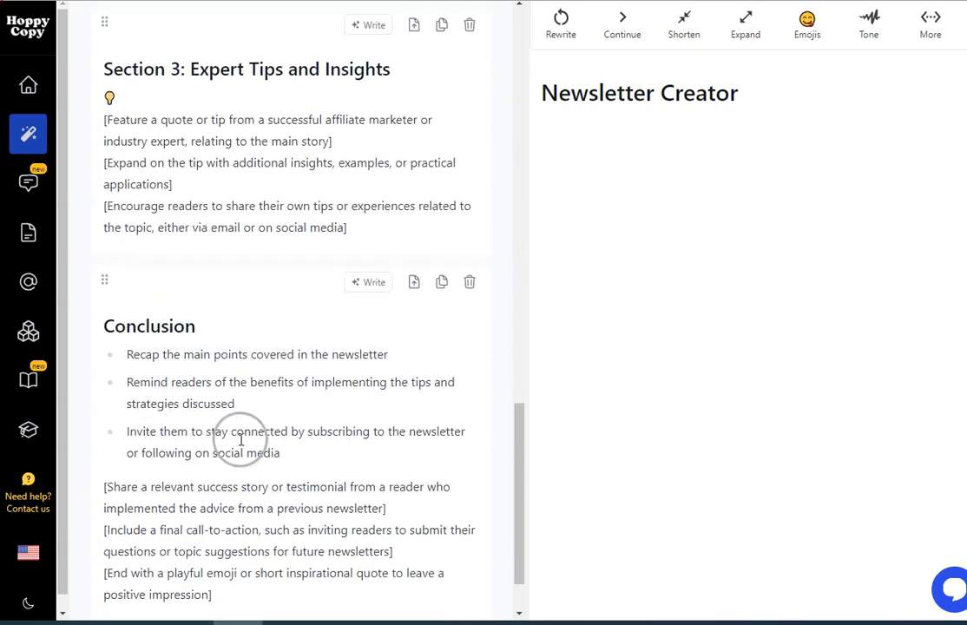
scroll(241, 422, "down", 1)
scroll(193, 417, "up", 6)
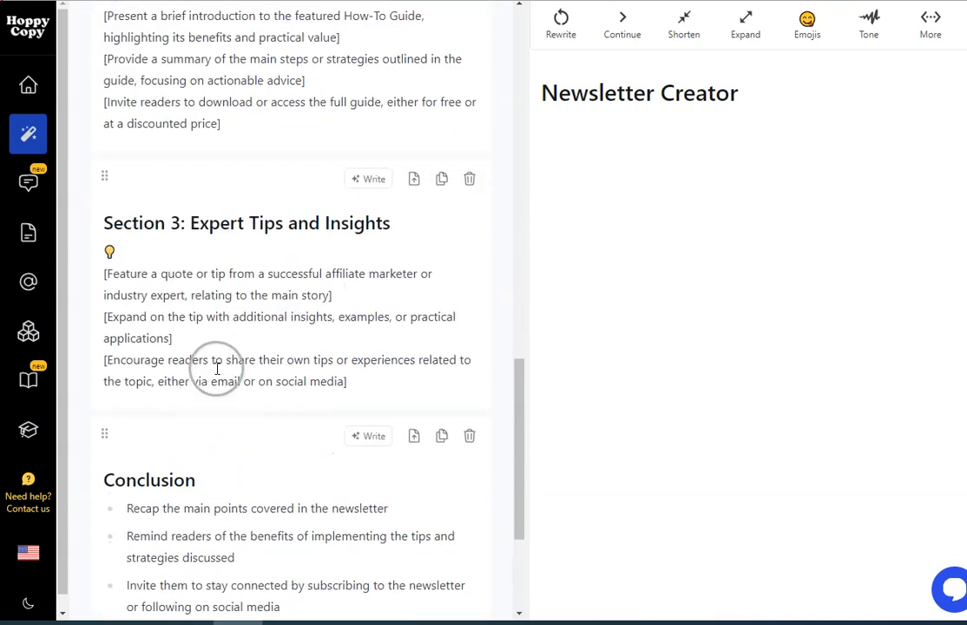
scroll(213, 338, "up", 9)
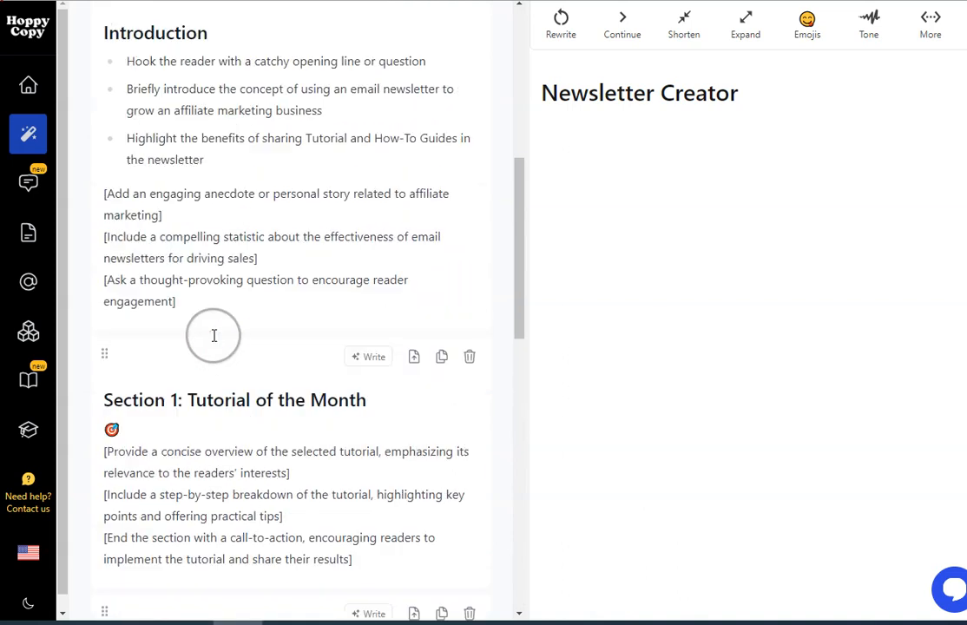
scroll(222, 333, "up", 3)
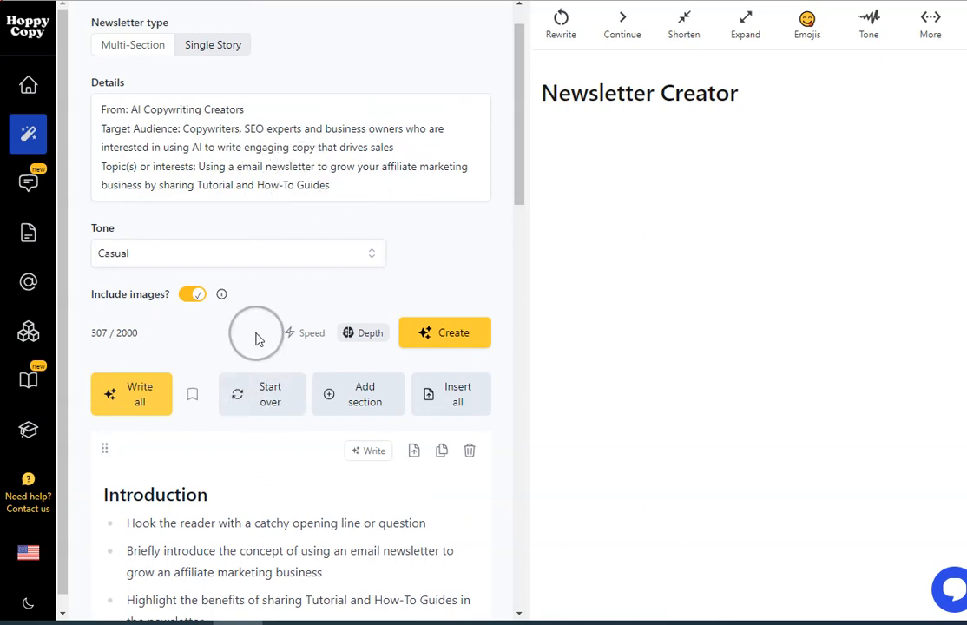
scroll(188, 344, "down", 3)
scroll(156, 350, "down", 2)
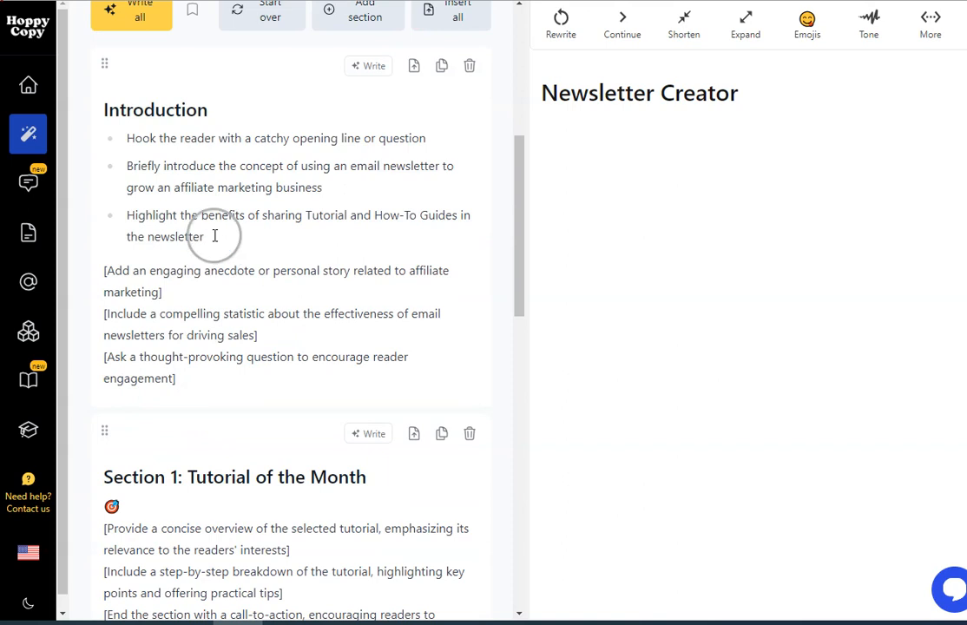
scroll(259, 431, "down", 2)
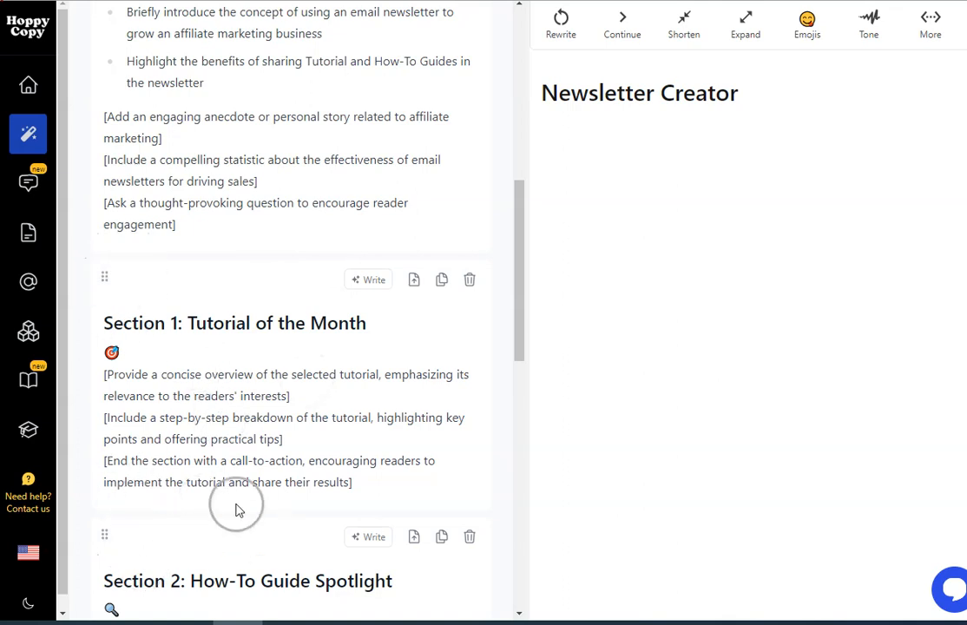
Step: Write the full copy for all outline sections at once and read through the generated Introduction
scroll(256, 449, "up", 5)
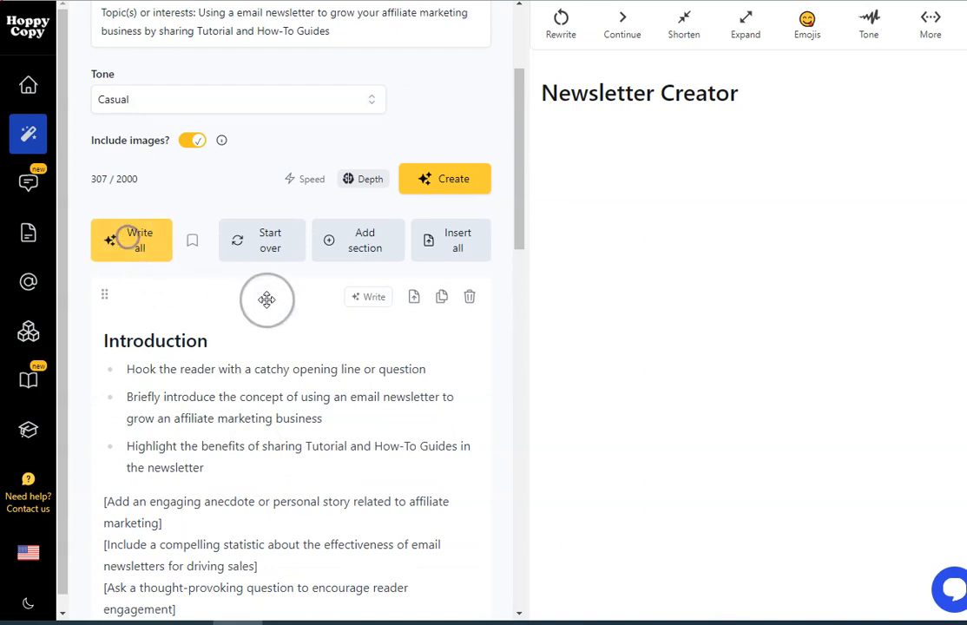
left_click(105, 242)
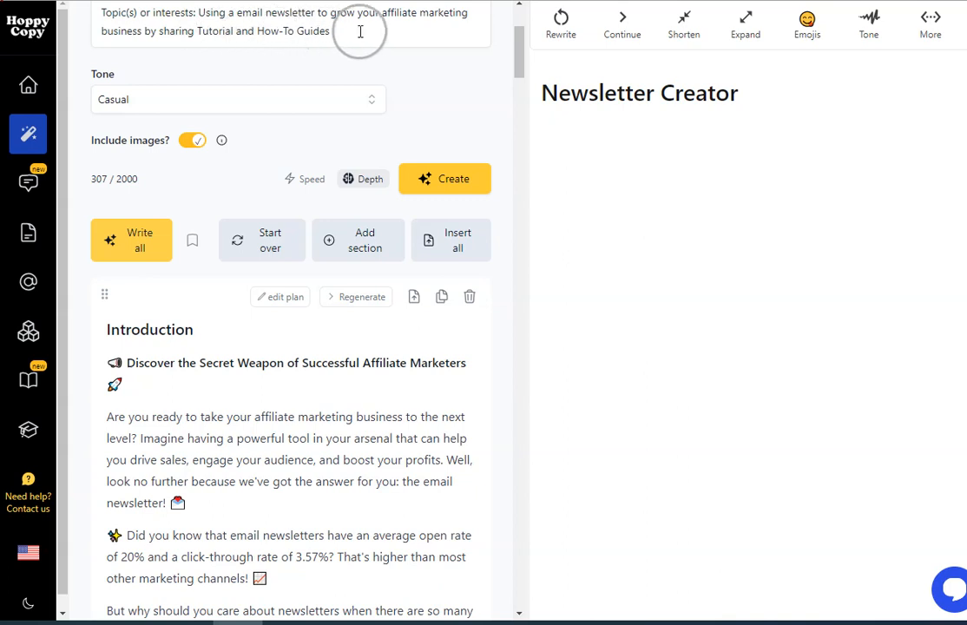
scroll(273, 467, "down", 2)
scroll(253, 255, "down", 2)
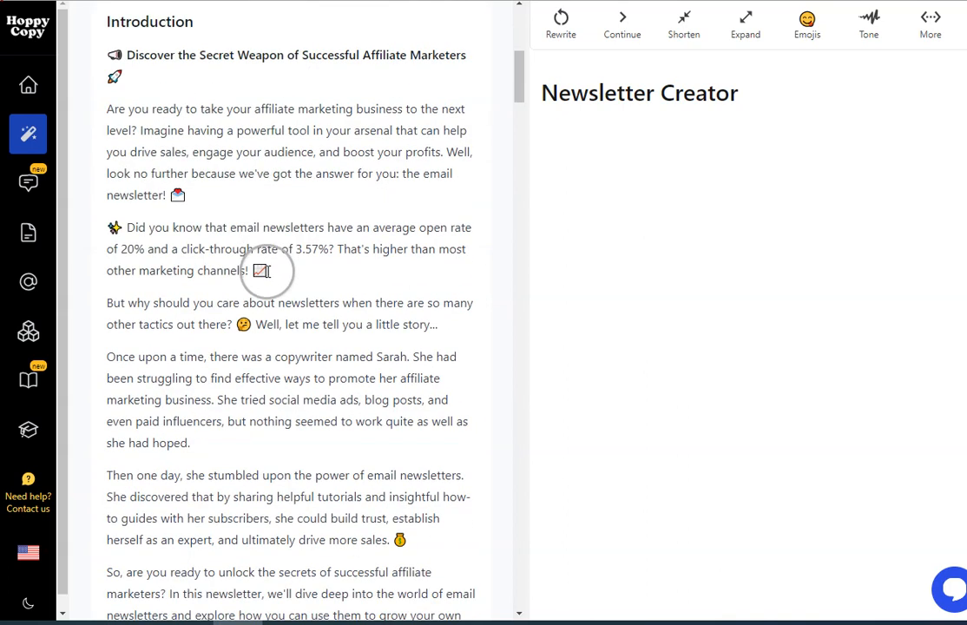
scroll(261, 290, "down", 2)
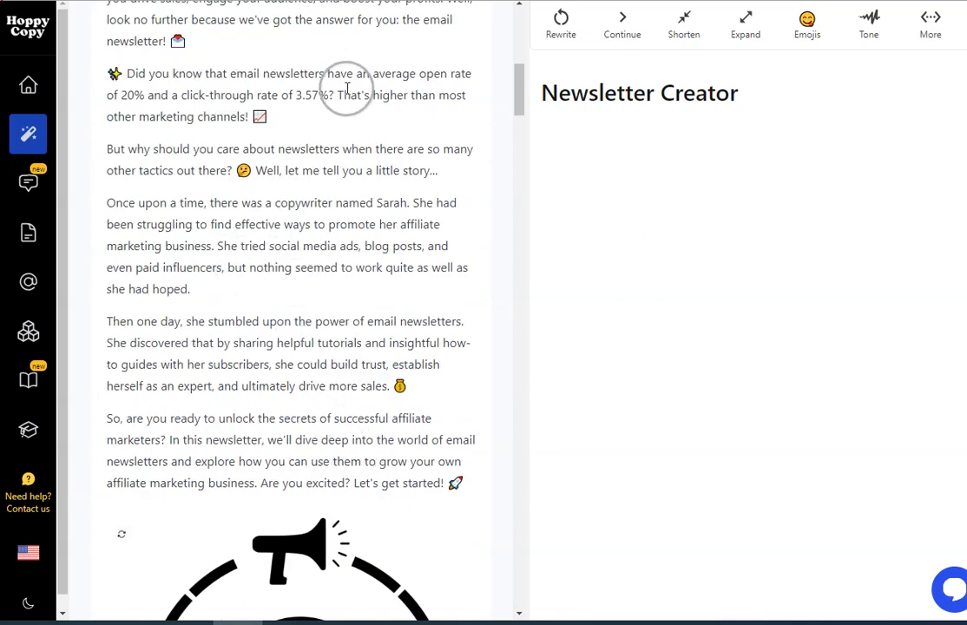
Step: Insert the generated Introduction into the document and check its text and Affiliate Marketing image there
scroll(315, 226, "up", 2)
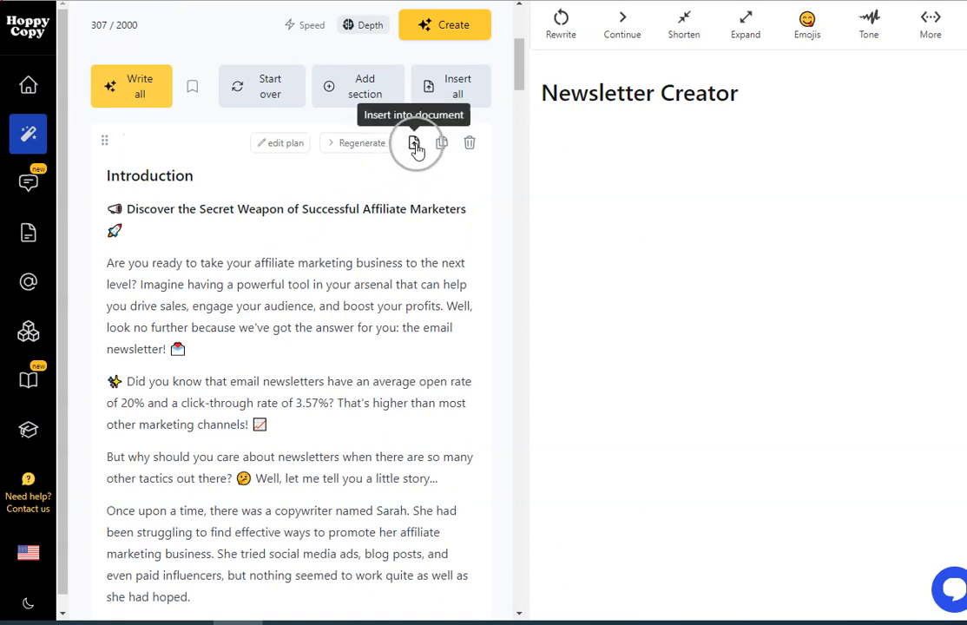
left_click(413, 144)
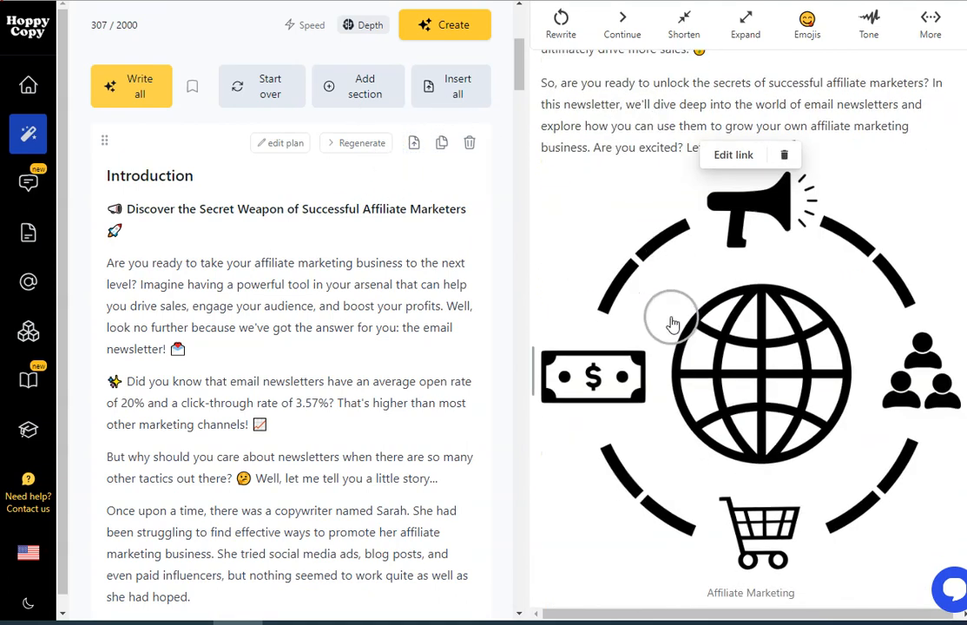
scroll(667, 311, "down", 2)
scroll(667, 309, "up", 4)
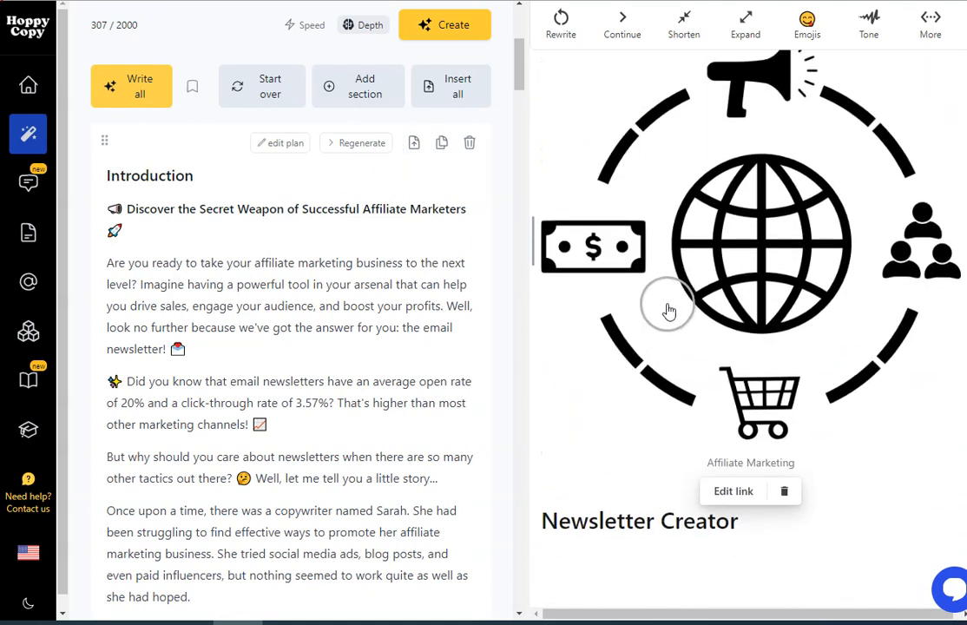
Step: Try alternative images for Step 1: Define Your Target Audience in the Tutorial of the Month section, returning to the Facebook logo photo
scroll(217, 302, "down", 5)
scroll(221, 302, "down", 12)
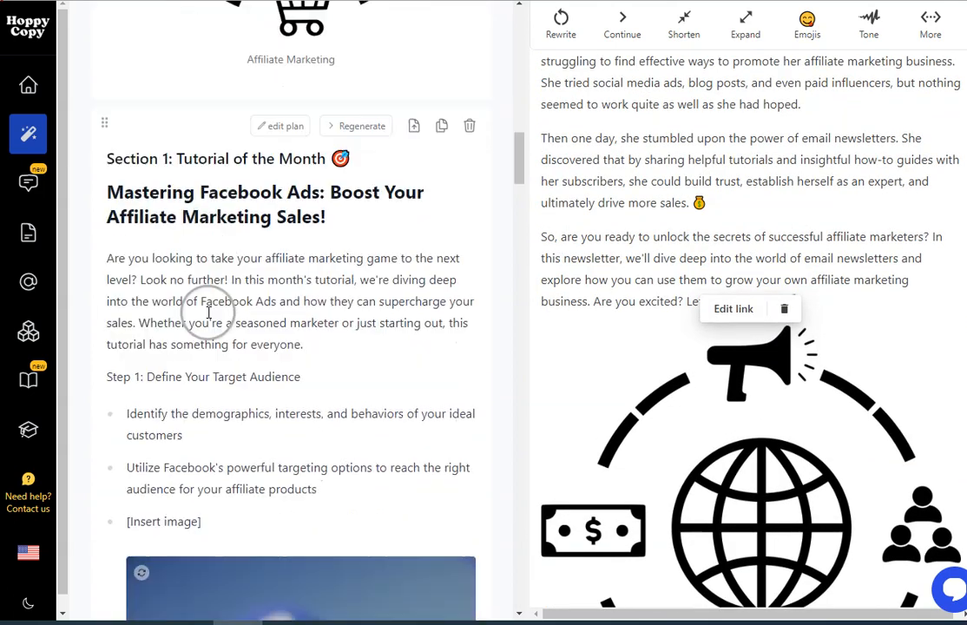
scroll(235, 296, "up", 4)
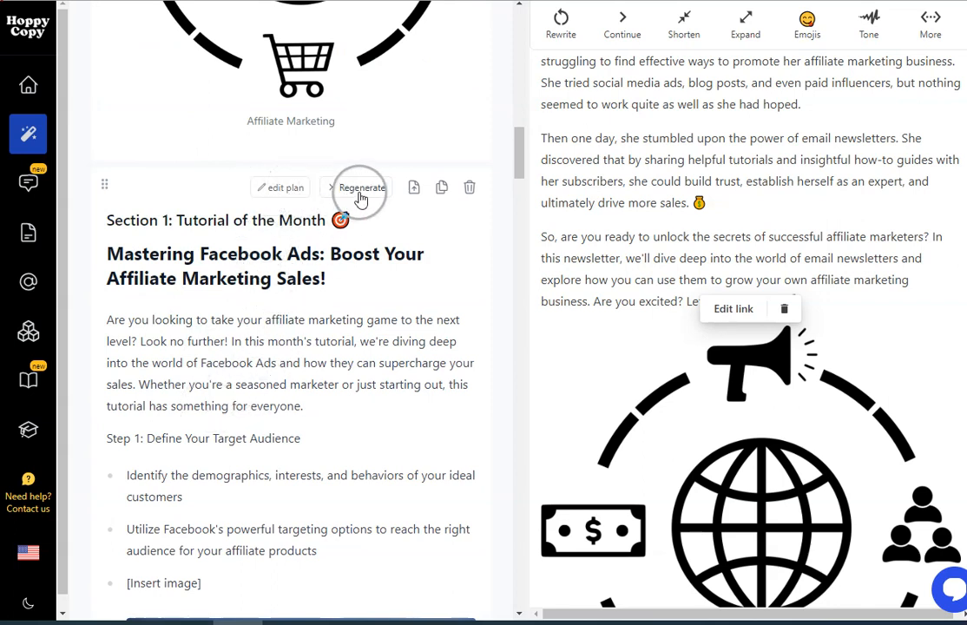
scroll(334, 292, "down", 5)
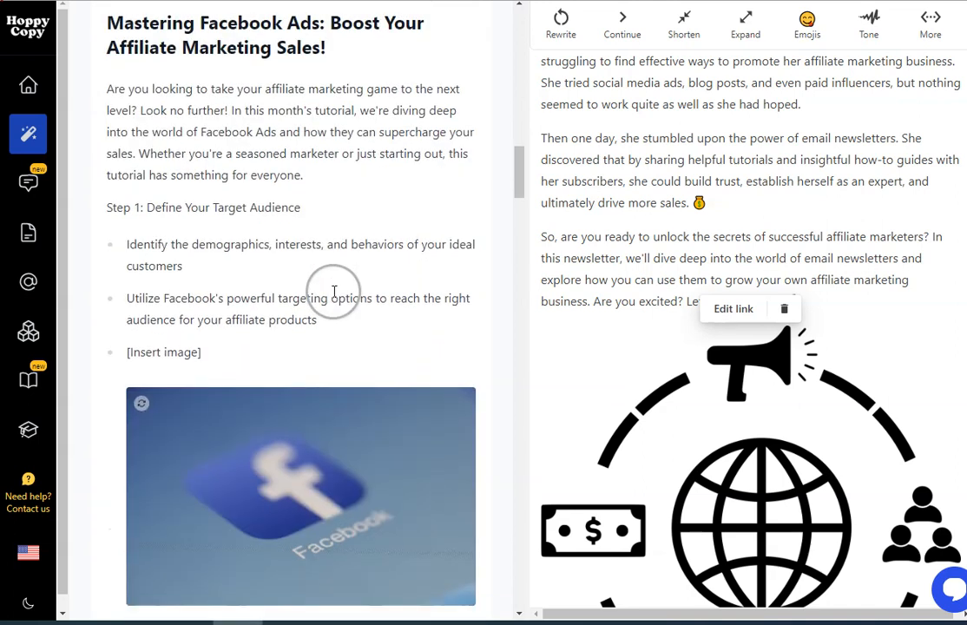
left_click(142, 251)
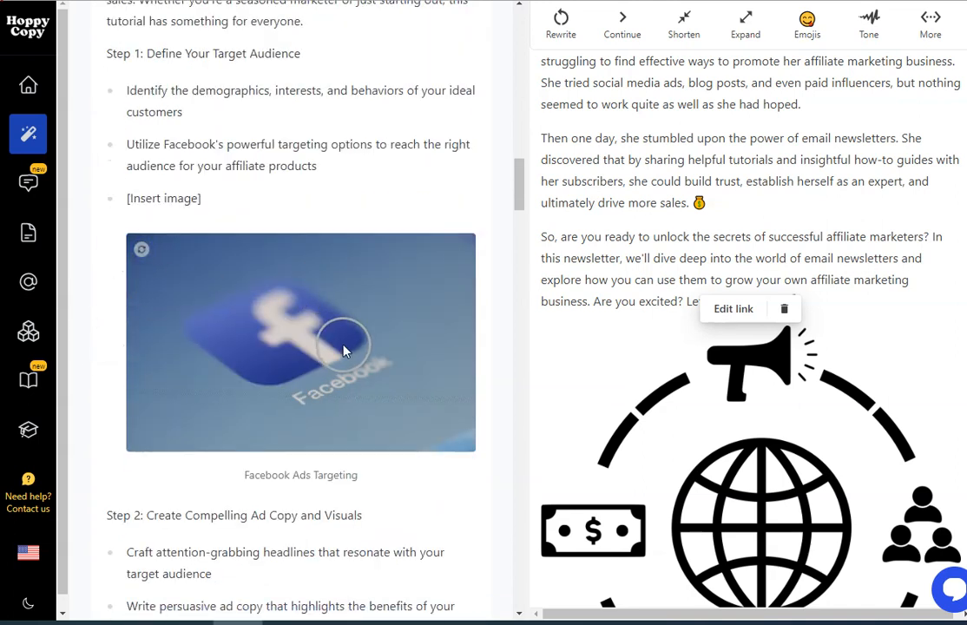
left_click(142, 251)
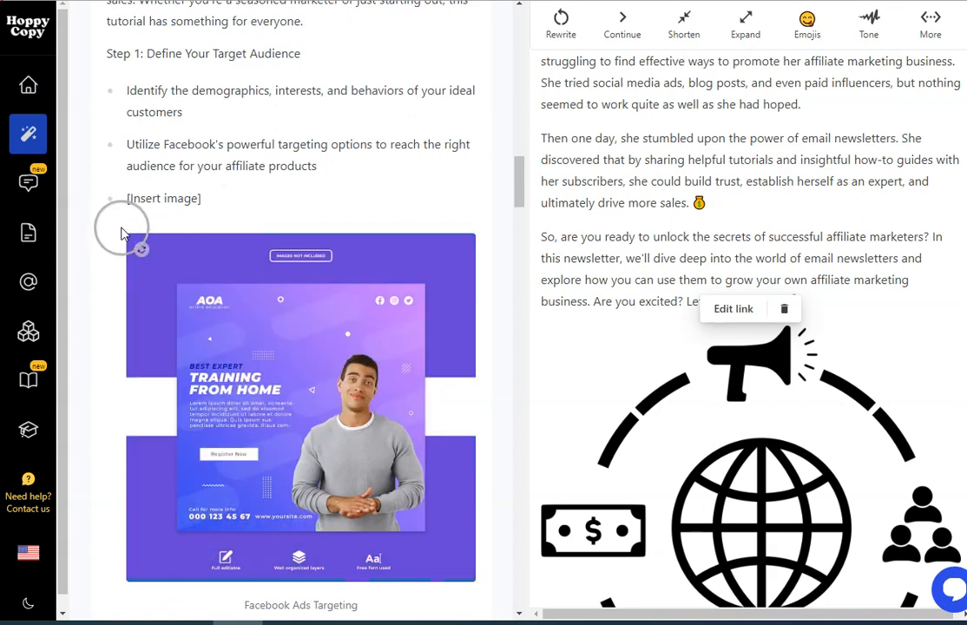
left_click(139, 249)
left_click(138, 249)
left_click(206, 323)
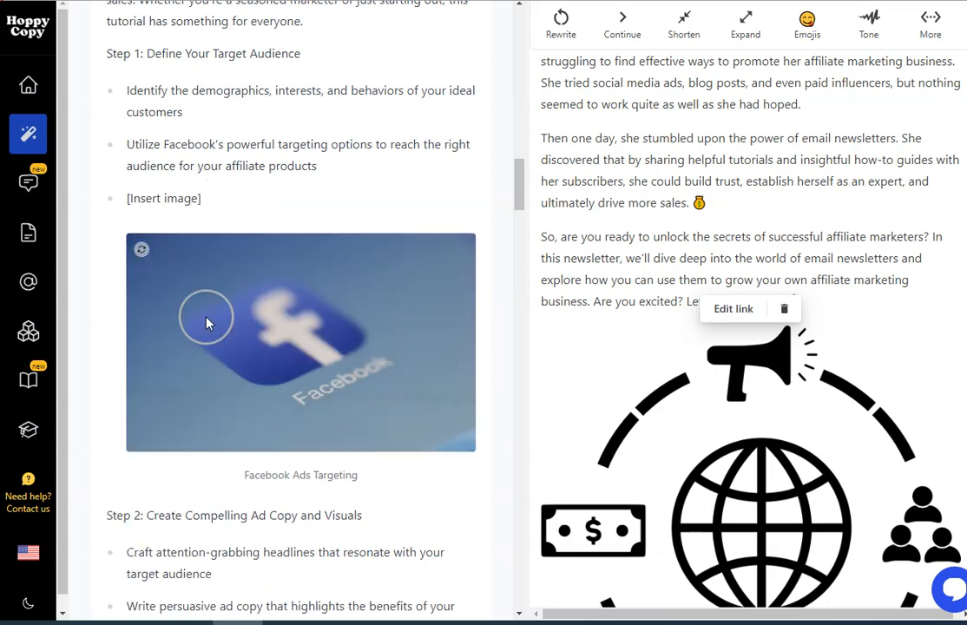
Step: Review the generated Facebook Ads tutorial in Section 1, including the text and images of Steps 2 to 4
scroll(205, 322, "down", 6)
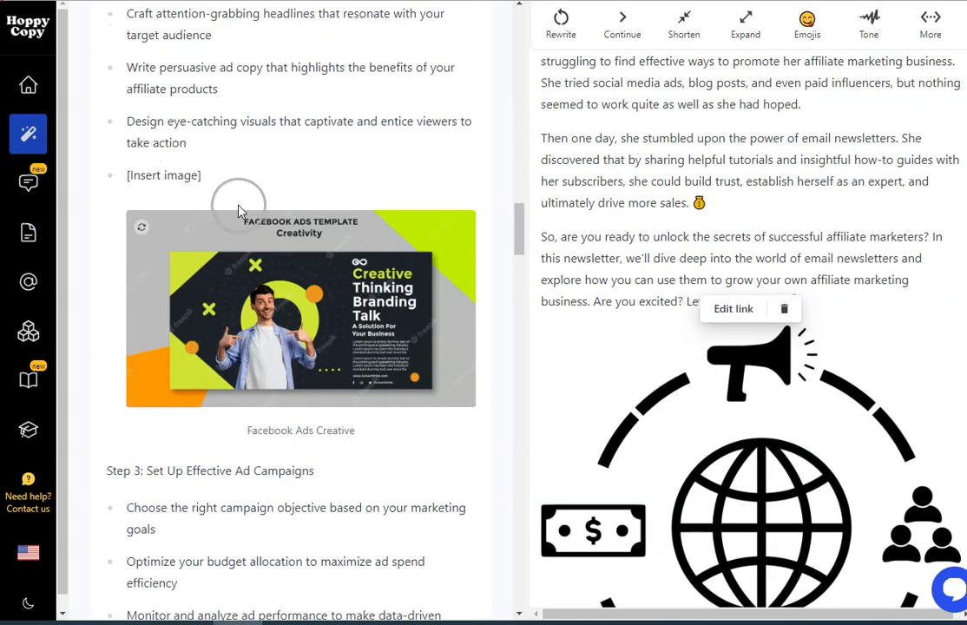
scroll(244, 207, "up", 10)
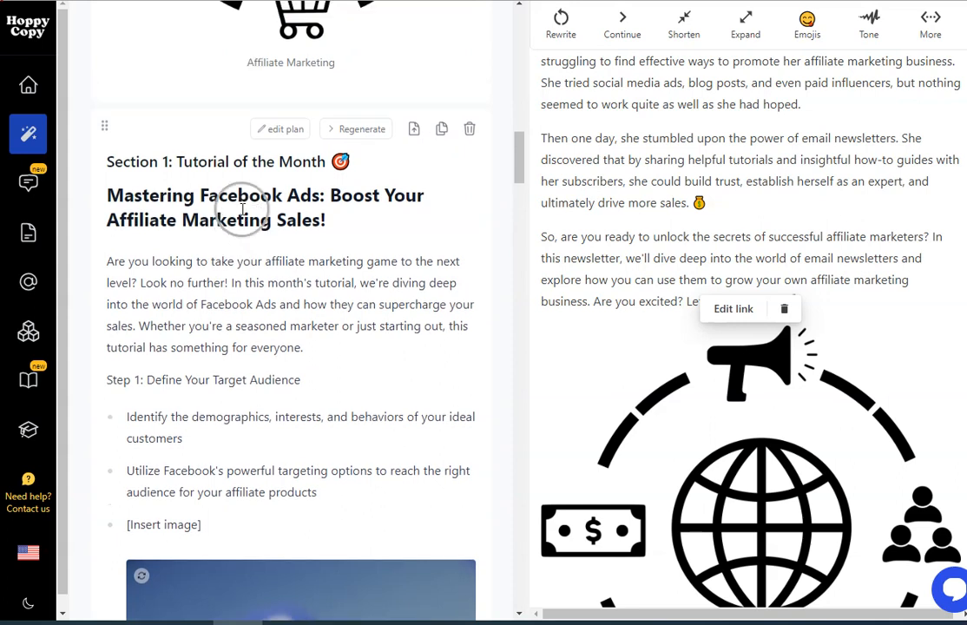
scroll(243, 208, "up", 1)
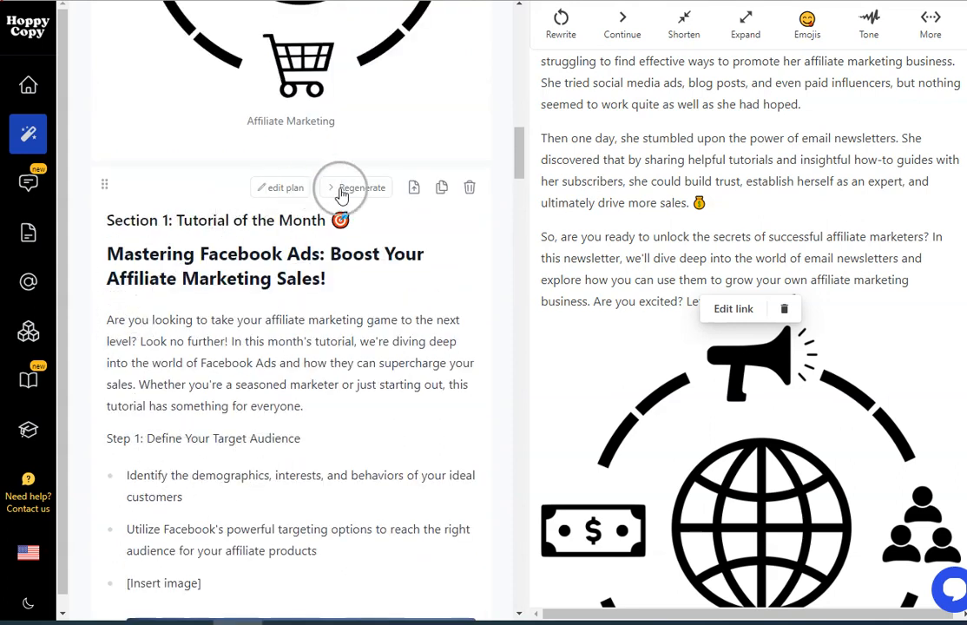
scroll(547, 237, "down", 1)
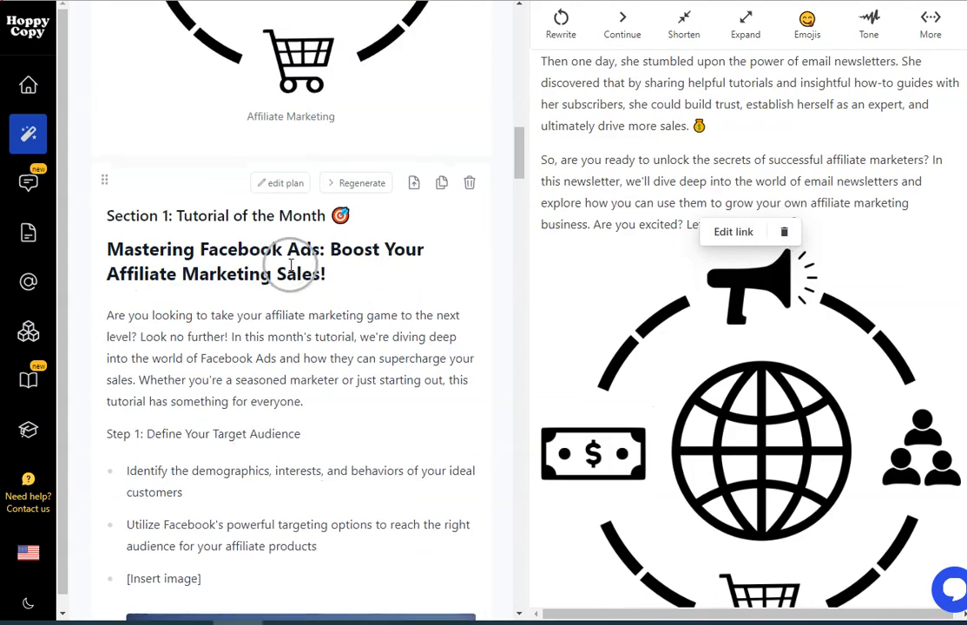
scroll(295, 269, "down", 6)
scroll(301, 279, "down", 4)
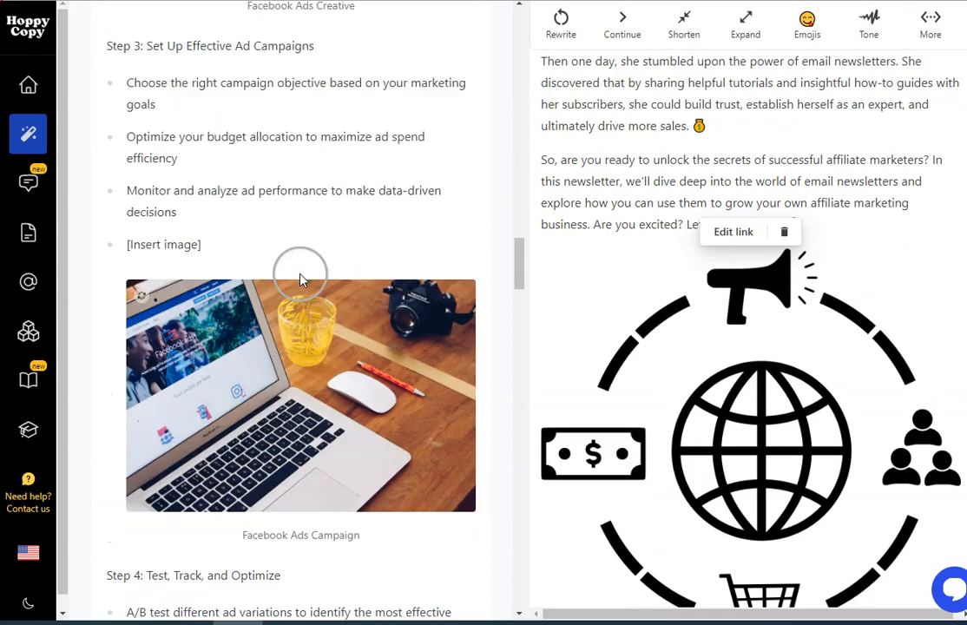
scroll(219, 234, "down", 2)
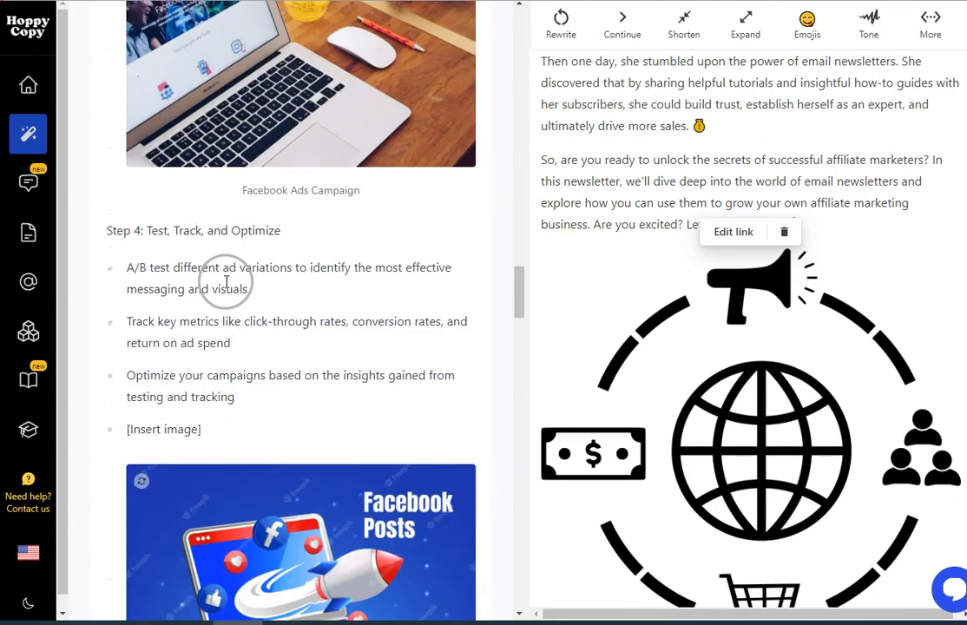
Step: Re-read Steps 2 to 4 and the closing call to action of the Facebook Ads tutorial, alongside the Introduction inserted in the document
scroll(227, 280, "down", 6)
scroll(287, 365, "down", 3)
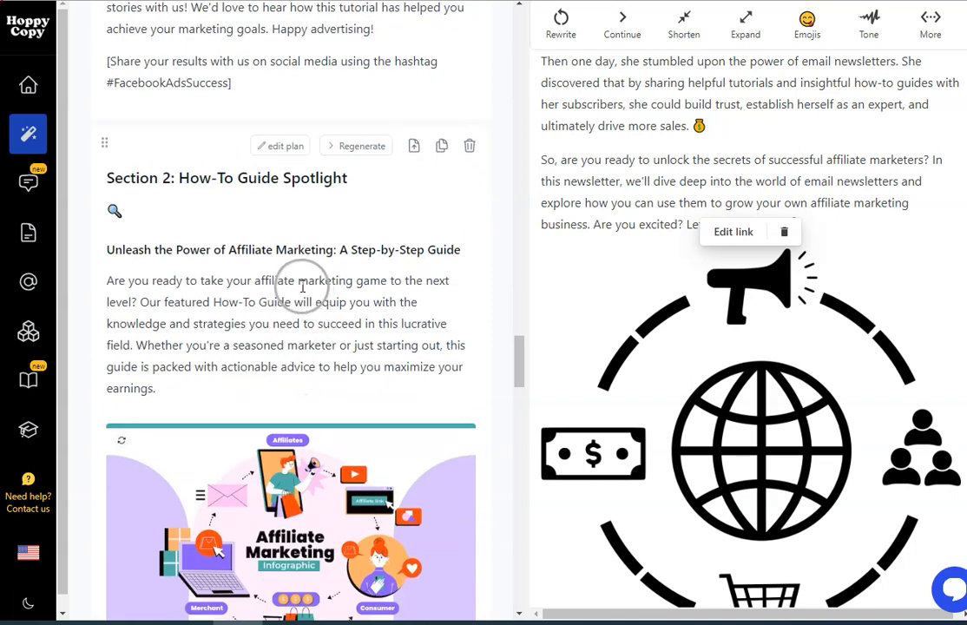
scroll(296, 267, "up", 4)
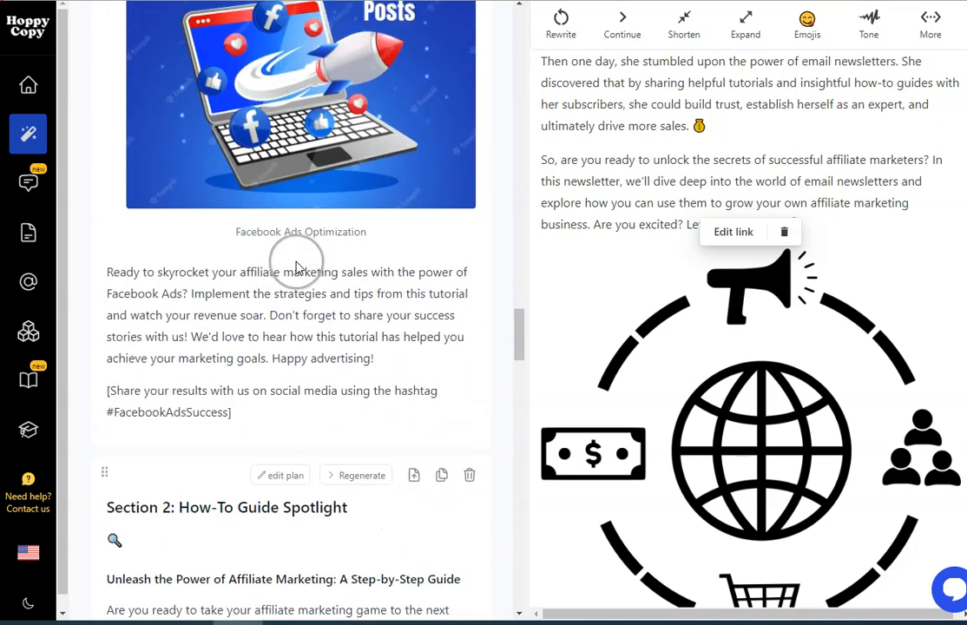
scroll(296, 267, "up", 3)
scroll(298, 268, "up", 4)
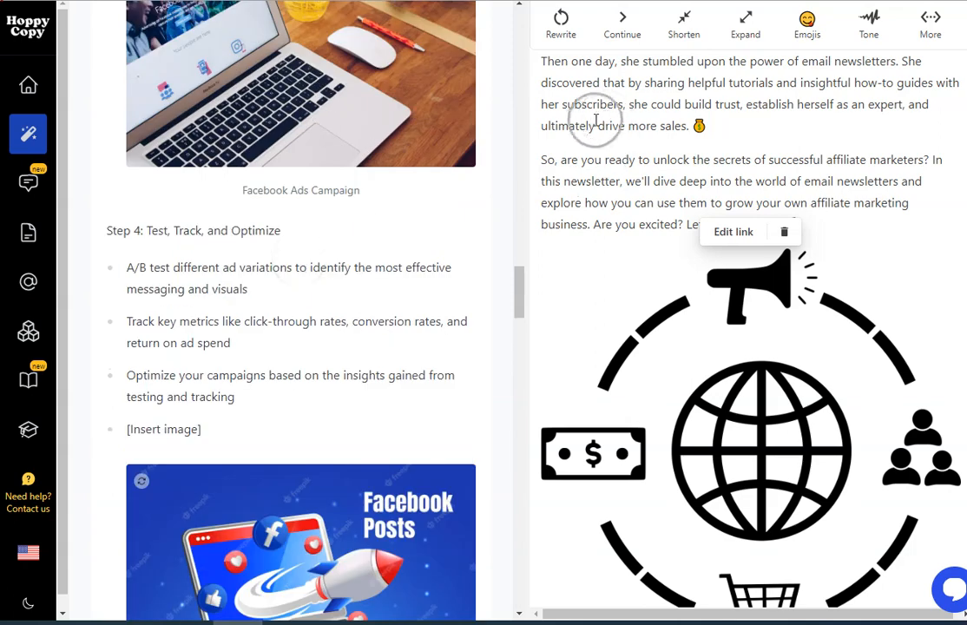
scroll(838, 102, "up", 6)
scroll(772, 216, "down", 4)
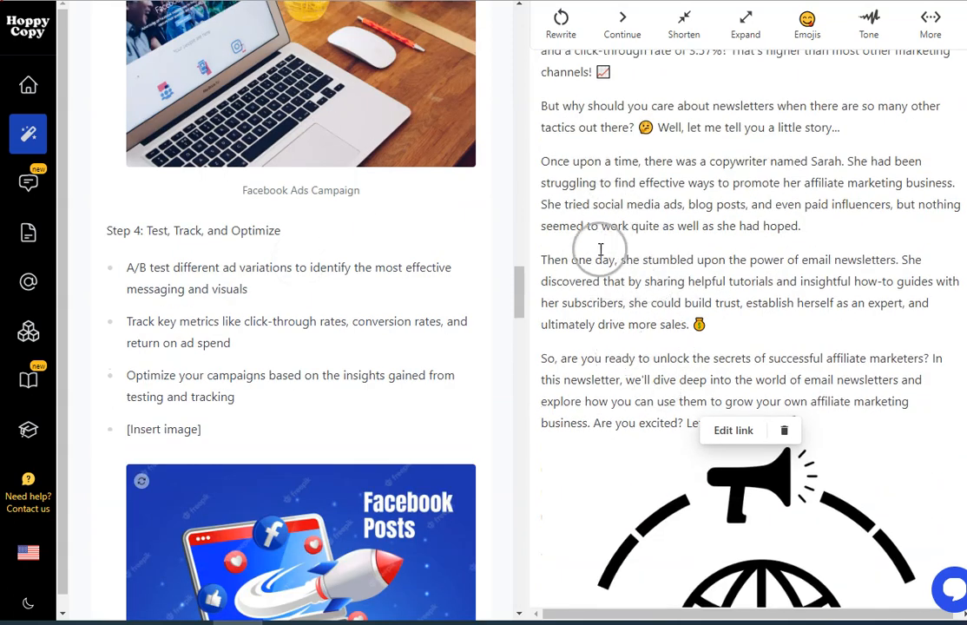
scroll(586, 209, "down", 1)
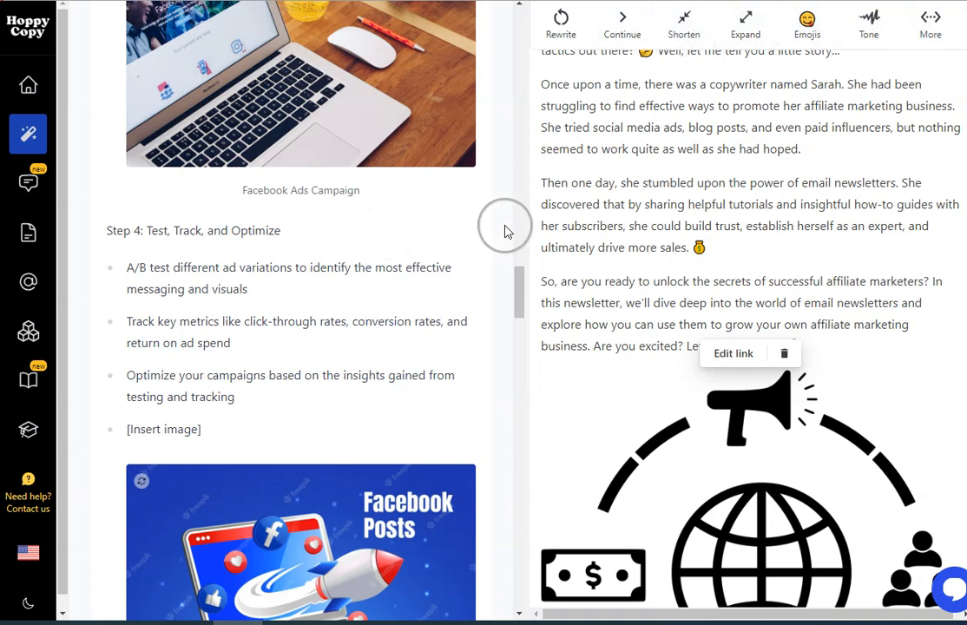
scroll(372, 259, "up", 5)
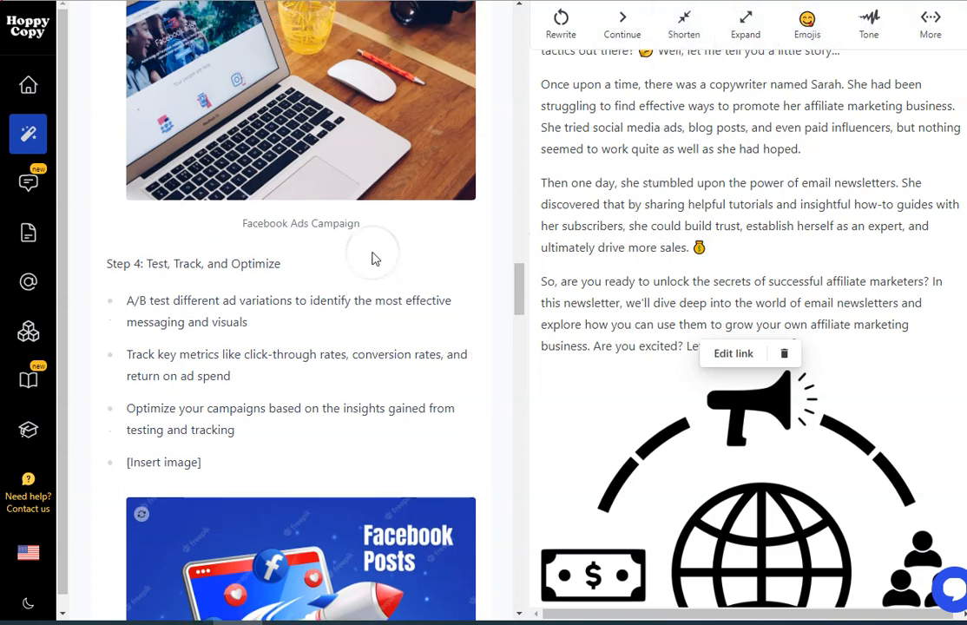
scroll(373, 258, "up", 5)
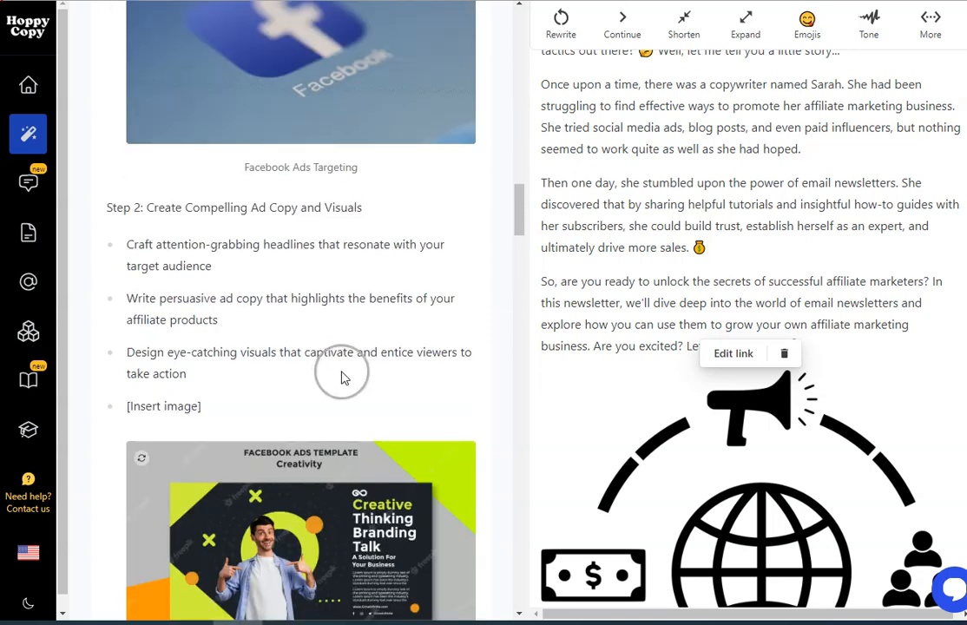
scroll(209, 332, "down", 1)
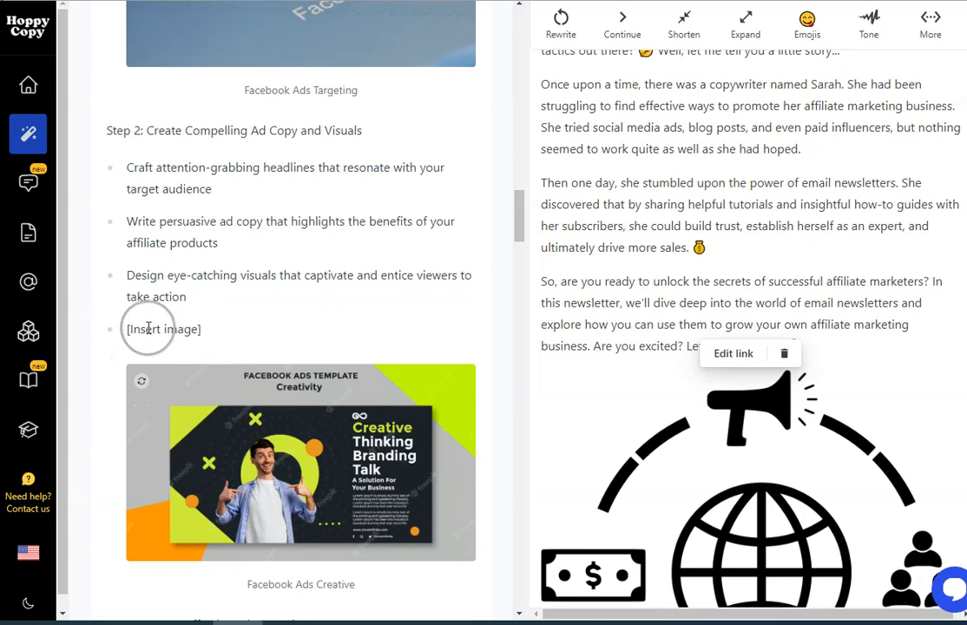
scroll(425, 271, "down", 4)
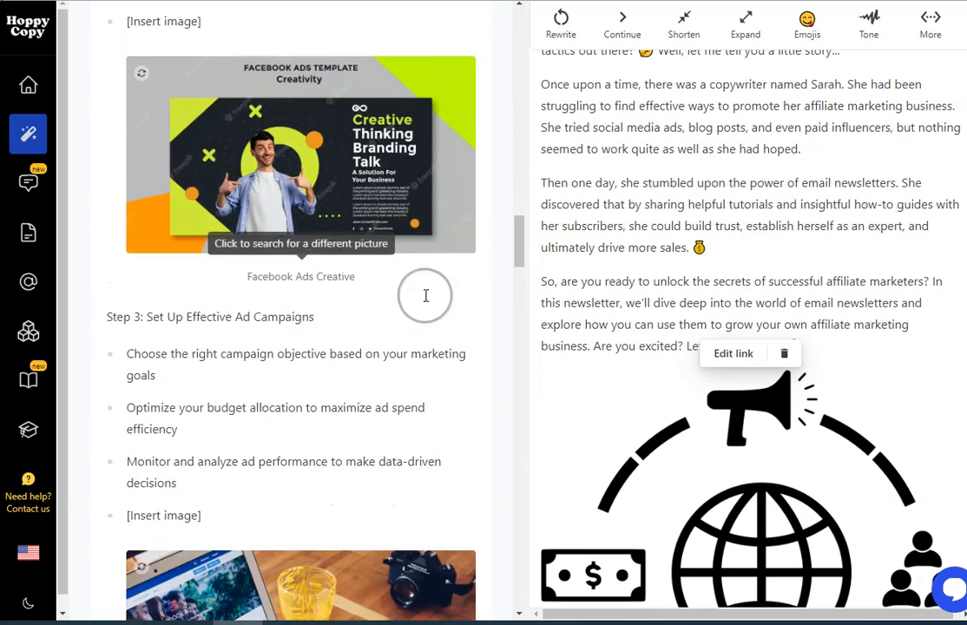
scroll(217, 486, "down", 7)
scroll(211, 472, "down", 7)
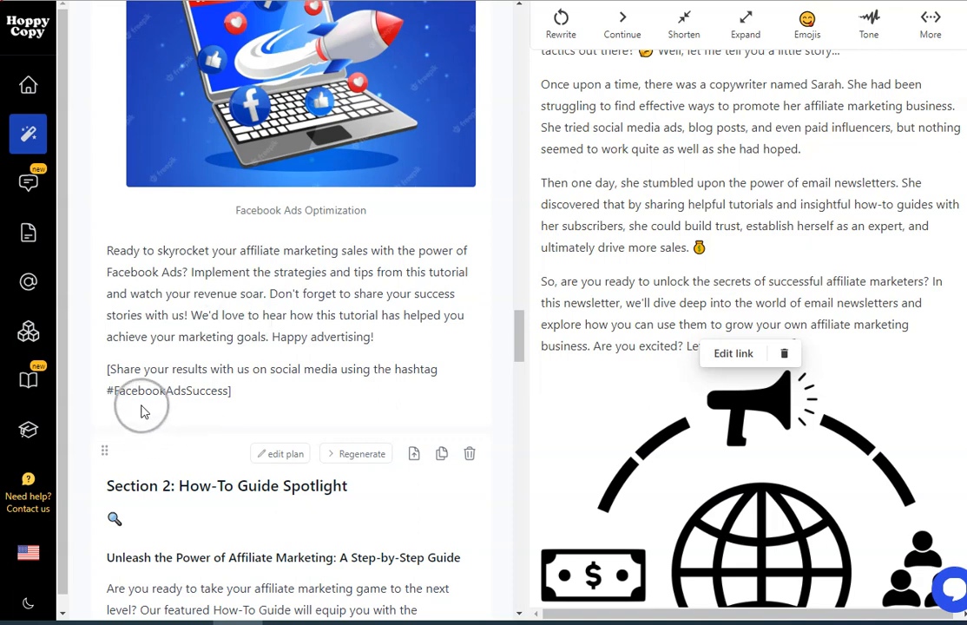
Step: Review the generated How-To Guide Spotlight, Expert Tips and Insights, and Conclusion sections, including the guide's affiliate marketing infographic
scroll(309, 346, "down", 5)
scroll(299, 347, "down", 3)
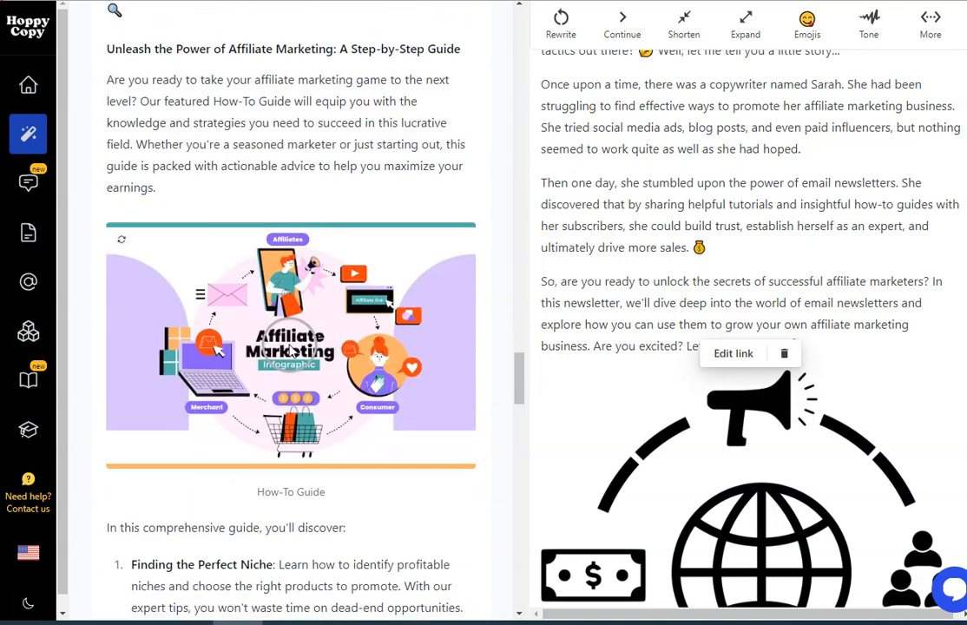
scroll(291, 345, "down", 3)
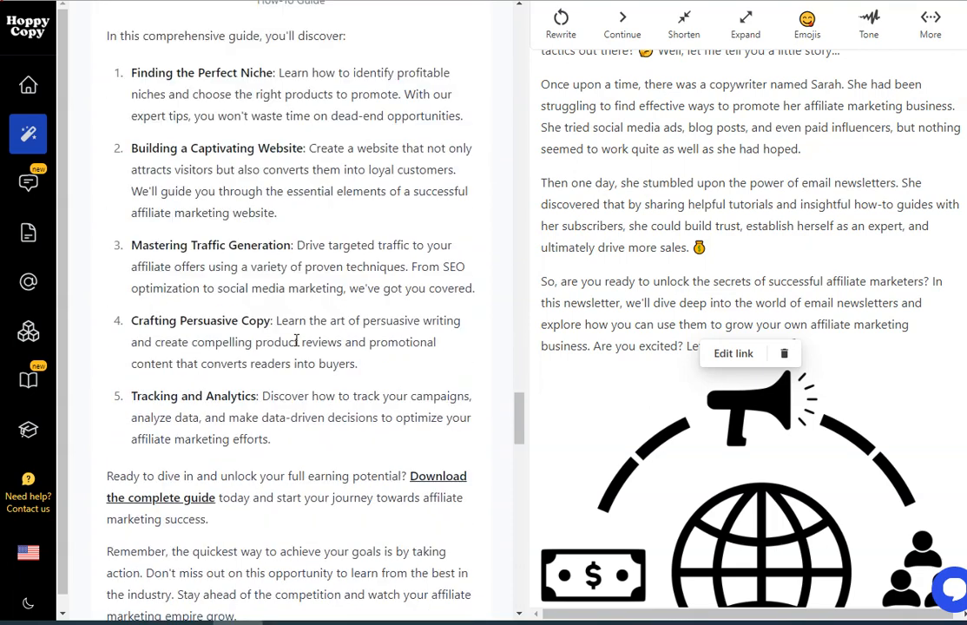
scroll(295, 340, "down", 2)
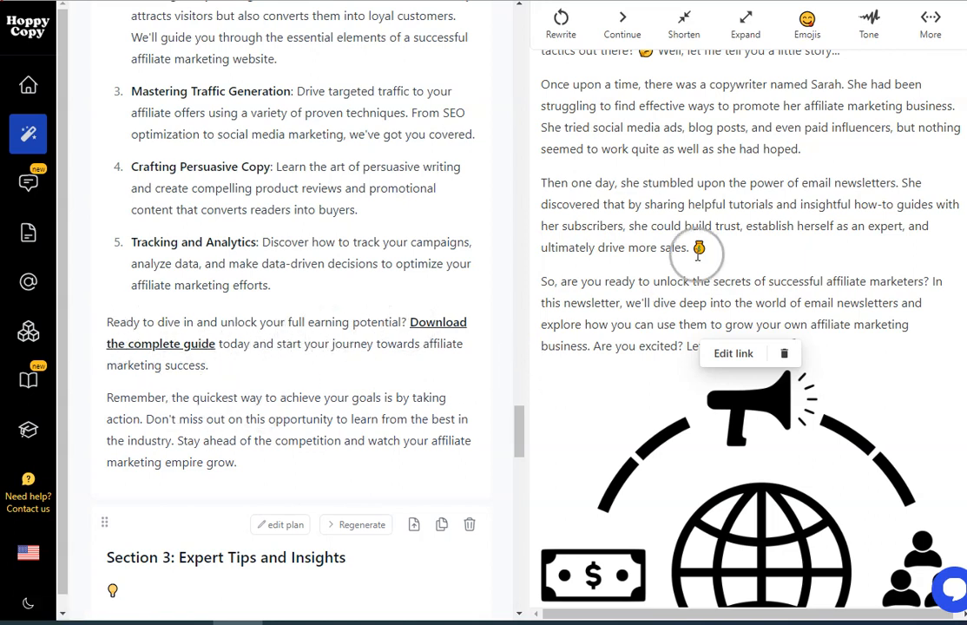
scroll(752, 209, "down", 4)
scroll(799, 285, "up", 7)
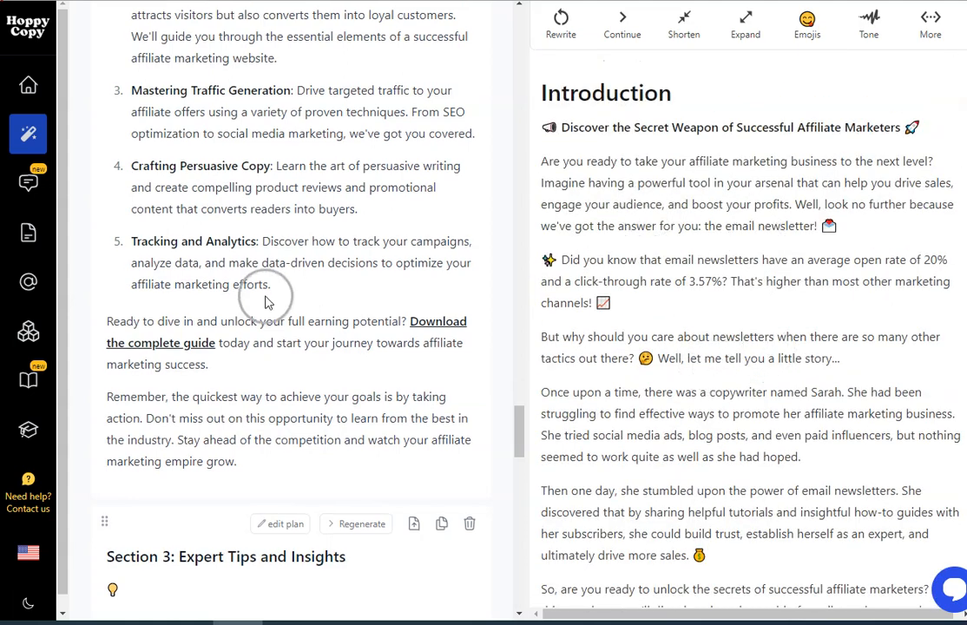
scroll(276, 347, "down", 3)
scroll(311, 332, "up", 2)
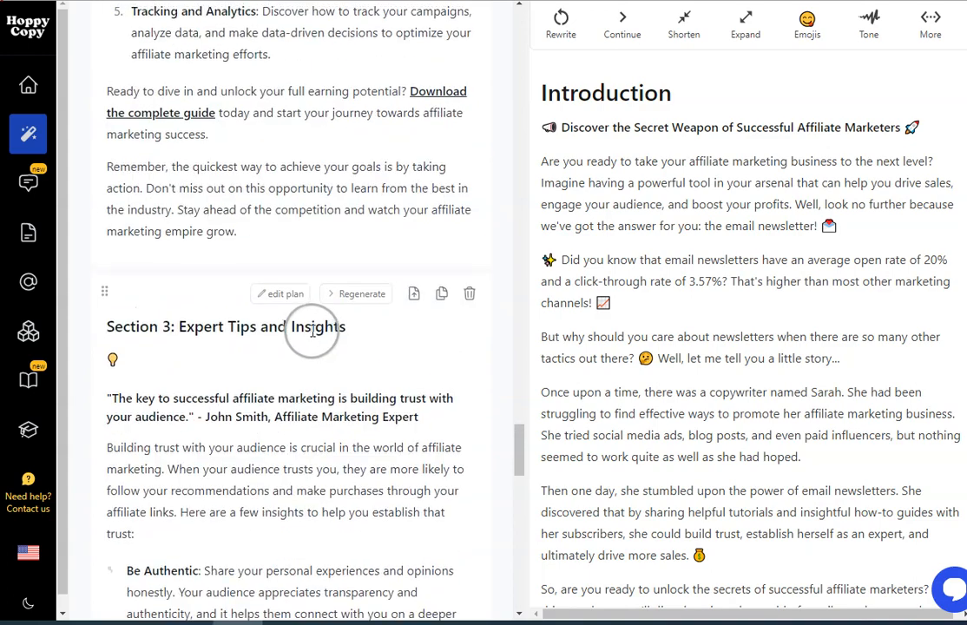
scroll(321, 195, "down", 6)
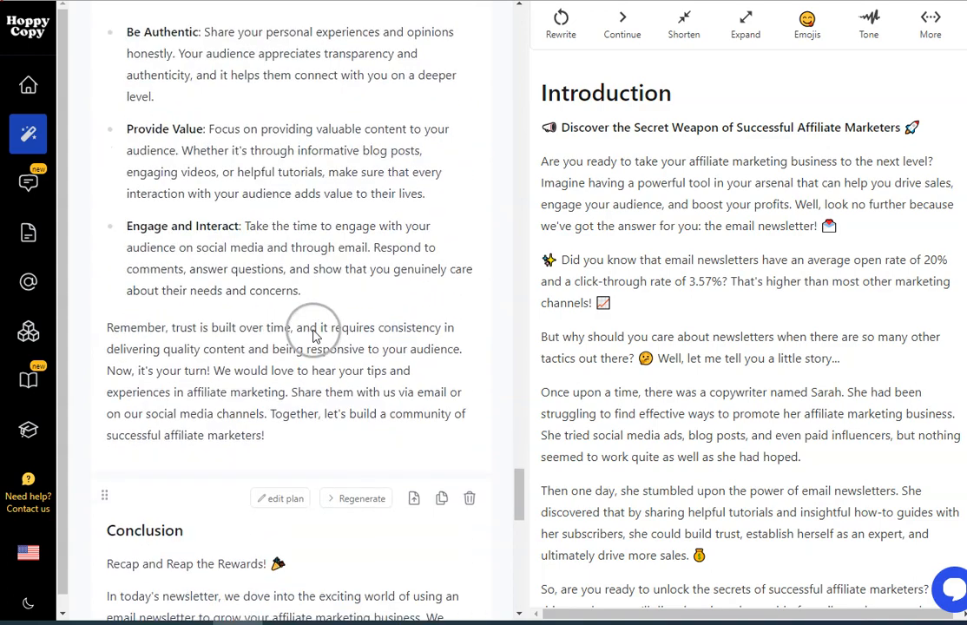
scroll(321, 326, "down", 3)
scroll(302, 357, "up", 9)
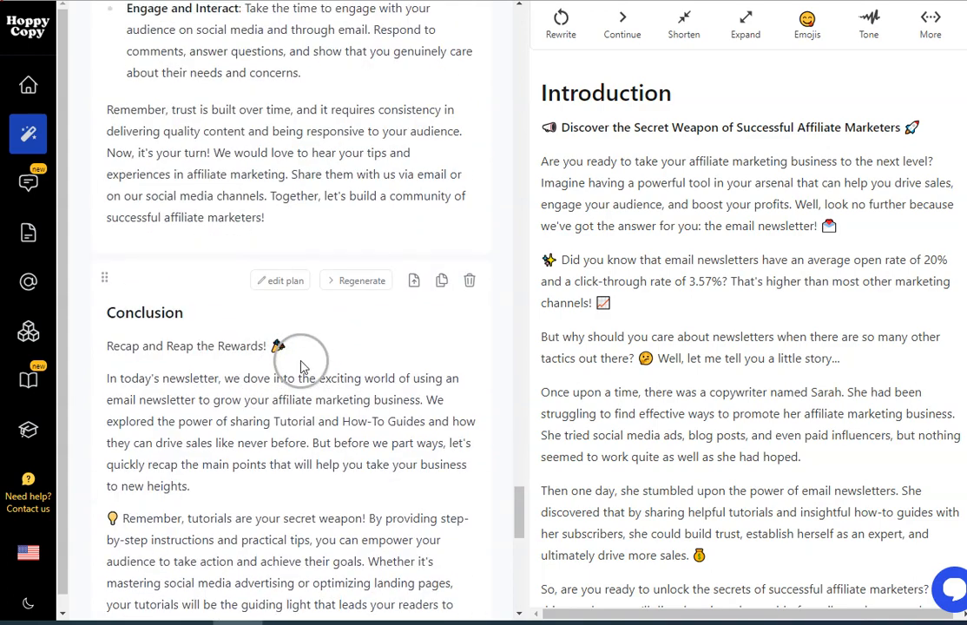
scroll(311, 356, "up", 4)
Step: Insert the generated Conclusion on the empty line under the document's Newsletter Creator heading and read through its text there
scroll(643, 365, "down", 8)
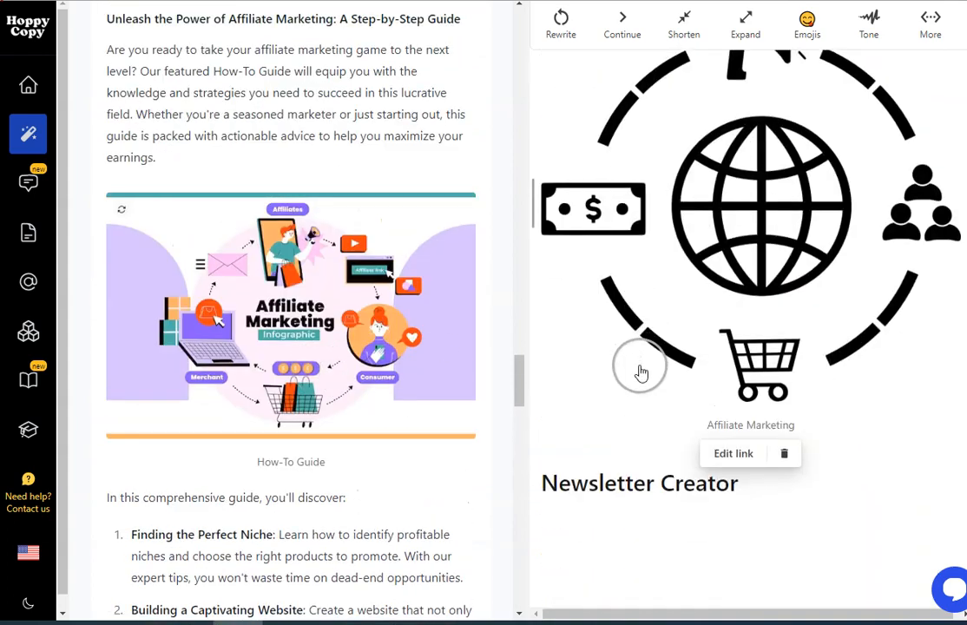
left_click(594, 514)
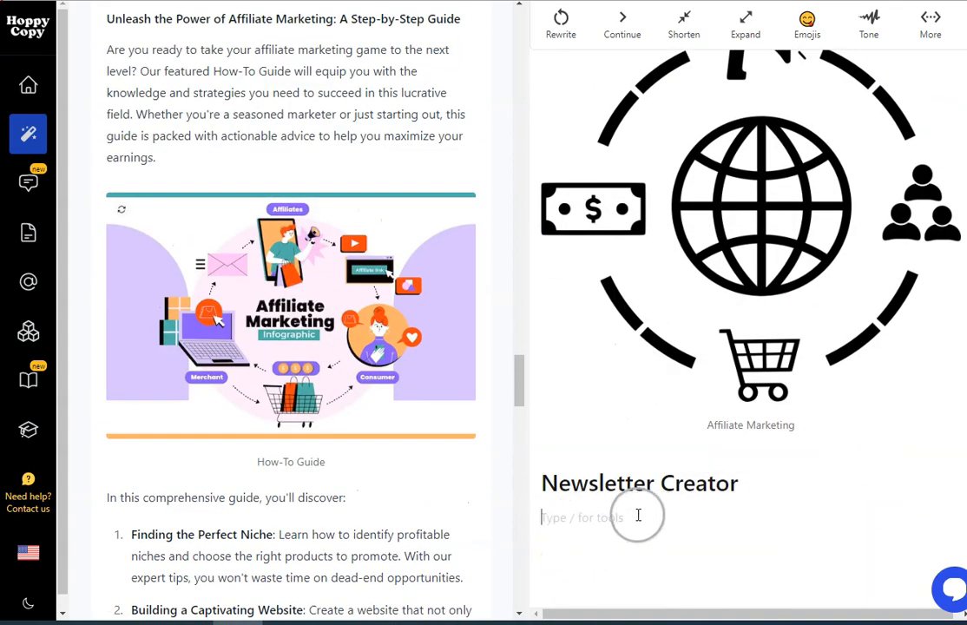
scroll(309, 358, "up", 16)
scroll(306, 358, "down", 20)
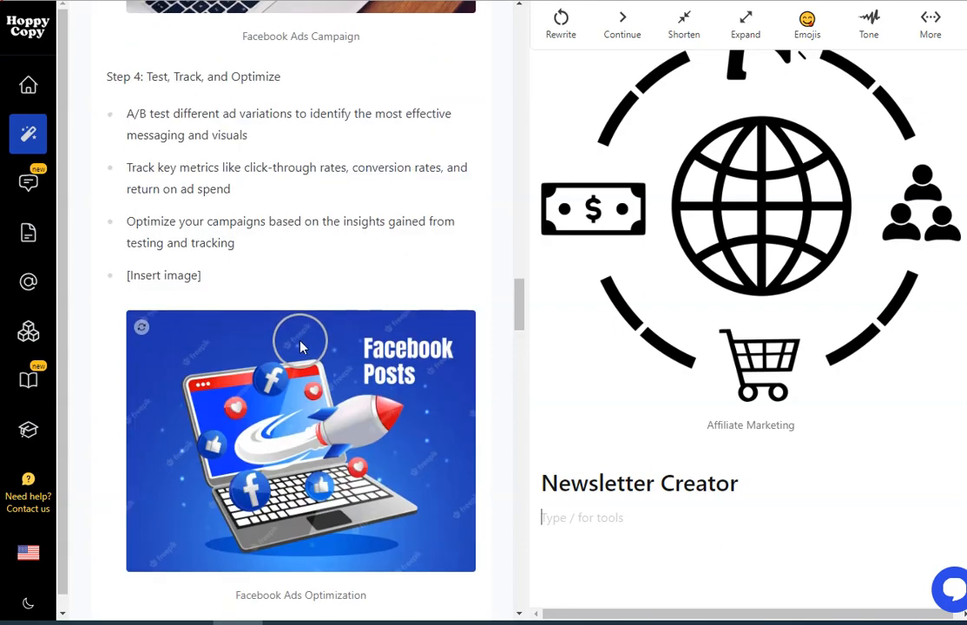
scroll(159, 365, "down", 13)
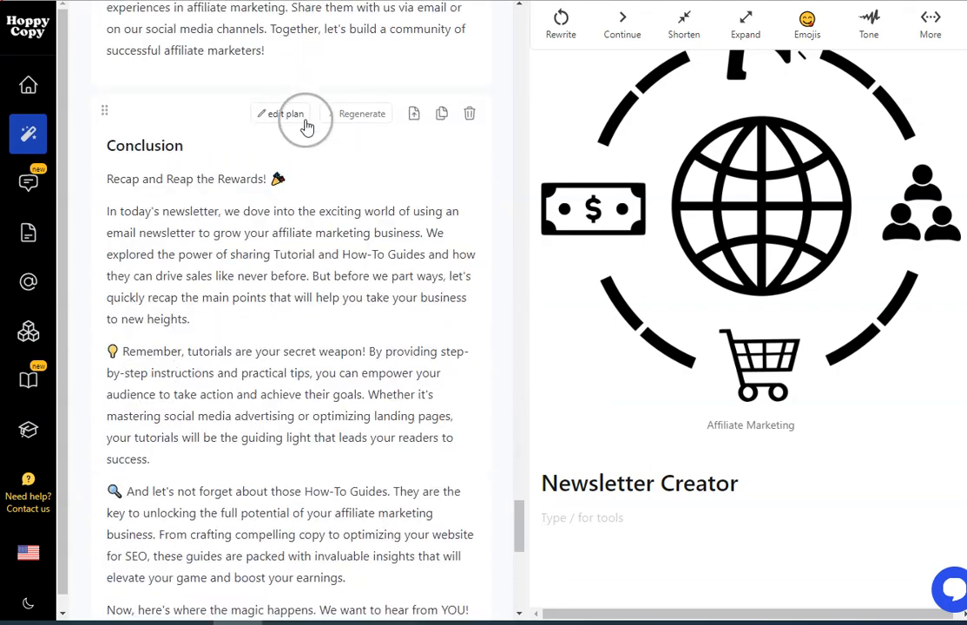
left_click(414, 113)
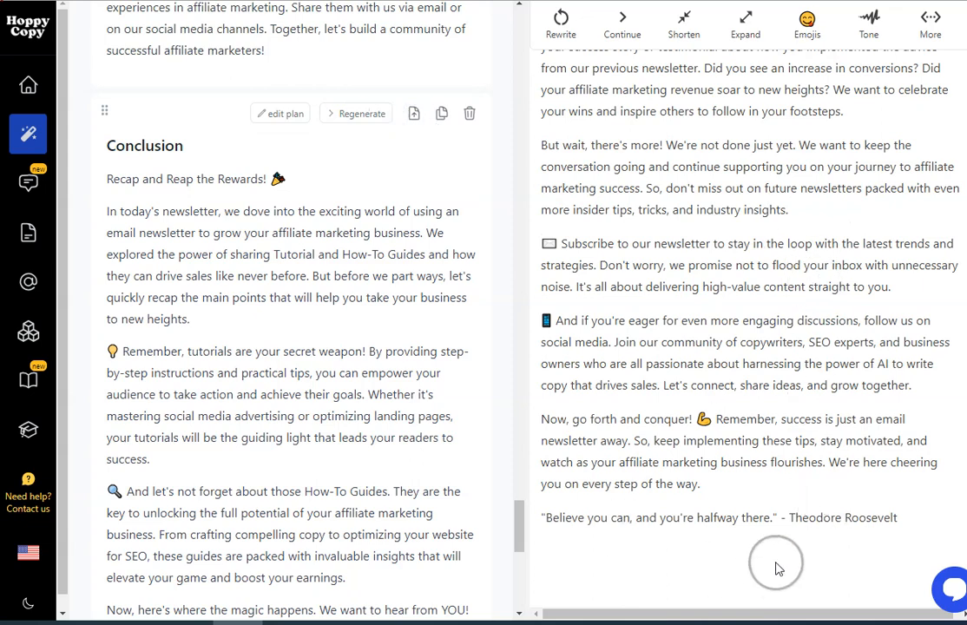
scroll(791, 512, "up", 10)
scroll(790, 508, "down", 4)
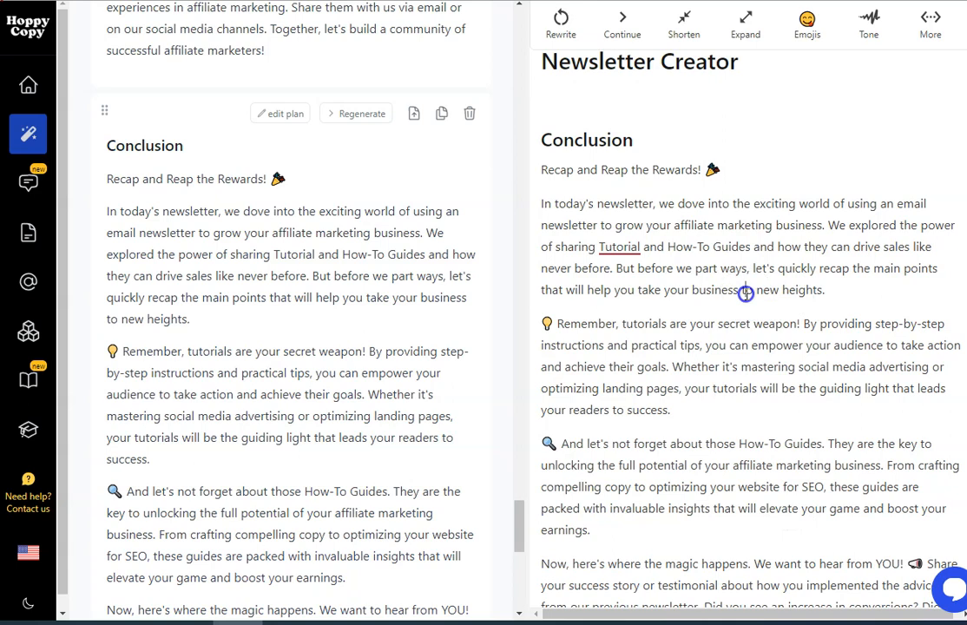
left_click_drag(745, 292, 817, 294)
left_click(756, 330)
scroll(712, 385, "down", 4)
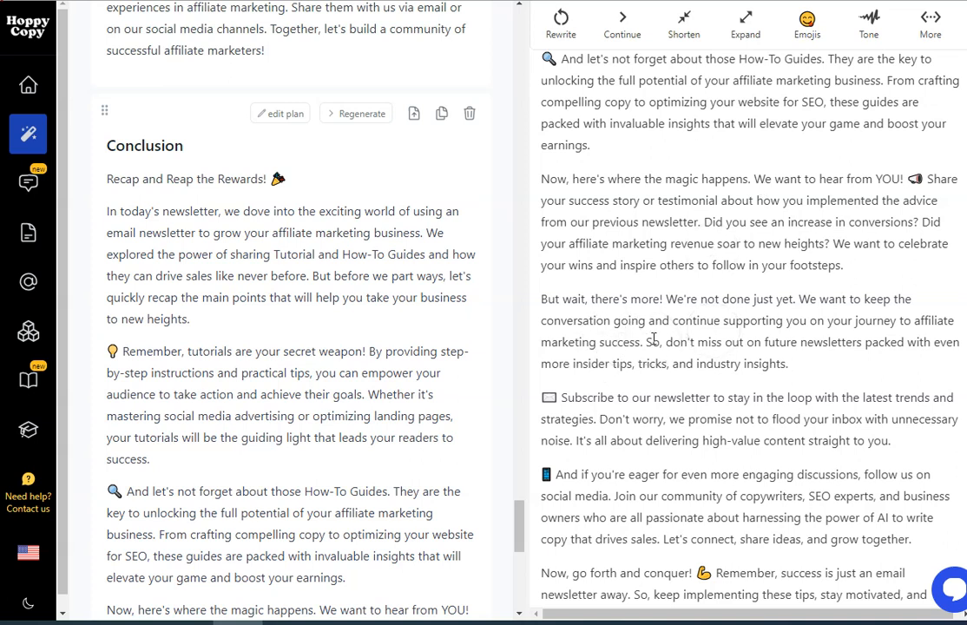
Step: Look back through the document's Introduction and image, and through the generated sections up to the newsletter settings
scroll(734, 330, "up", 15)
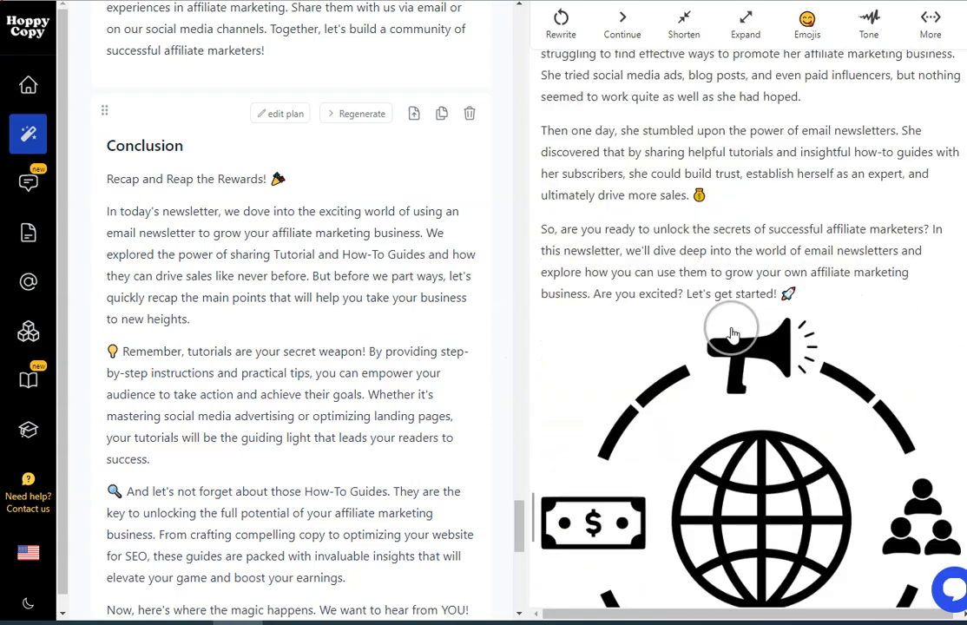
scroll(734, 335, "up", 2)
scroll(288, 270, "up", 5)
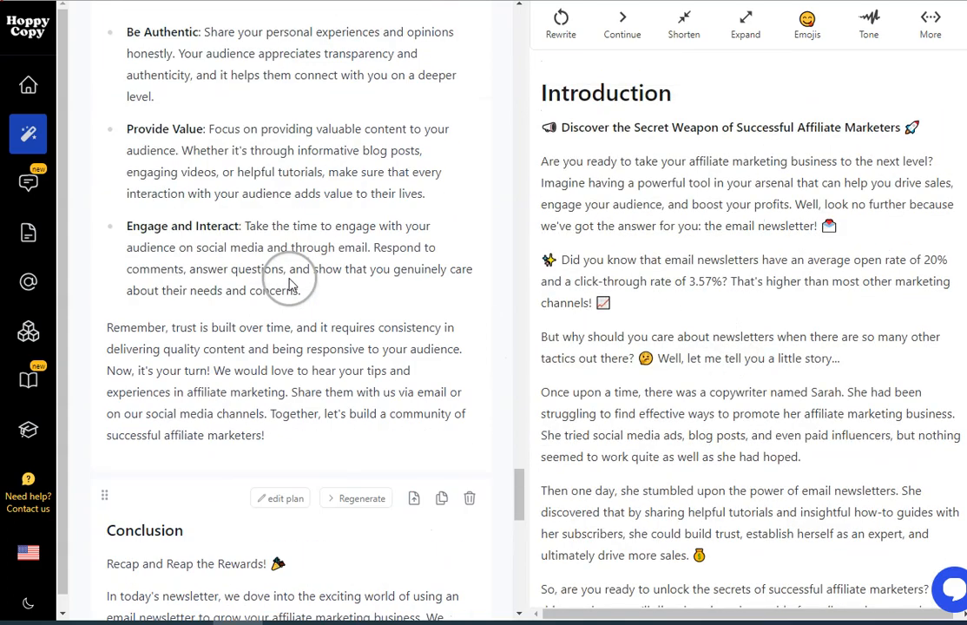
scroll(287, 287, "up", 10)
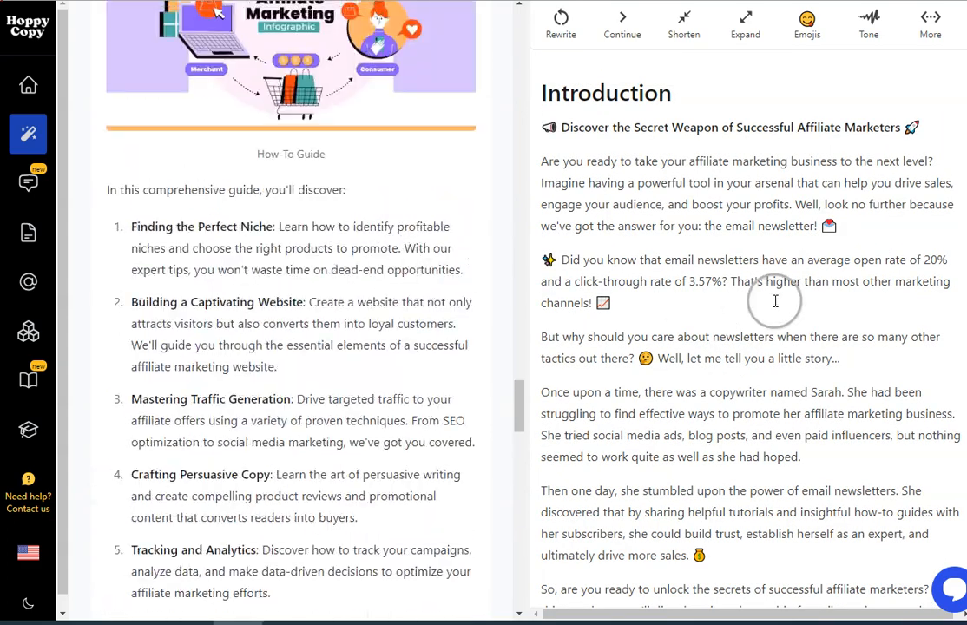
scroll(295, 317, "up", 10)
scroll(303, 325, "up", 15)
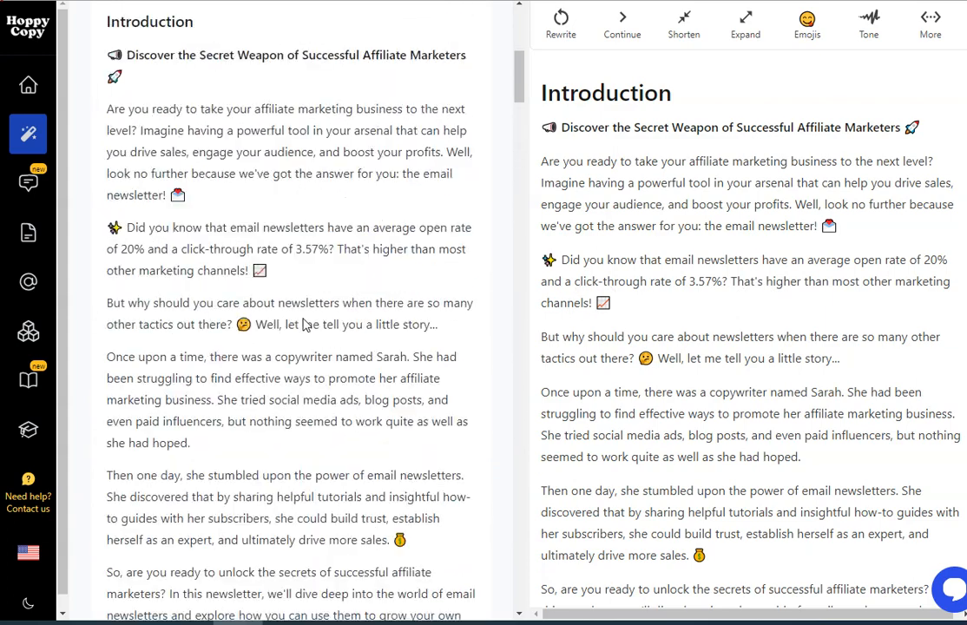
scroll(305, 325, "up", 5)
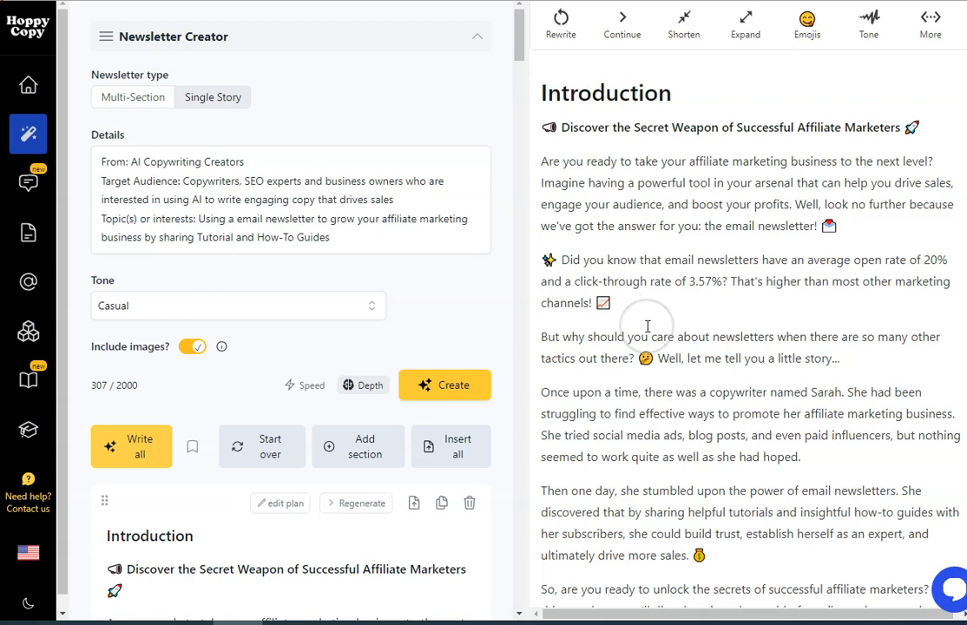
scroll(647, 323, "down", 10)
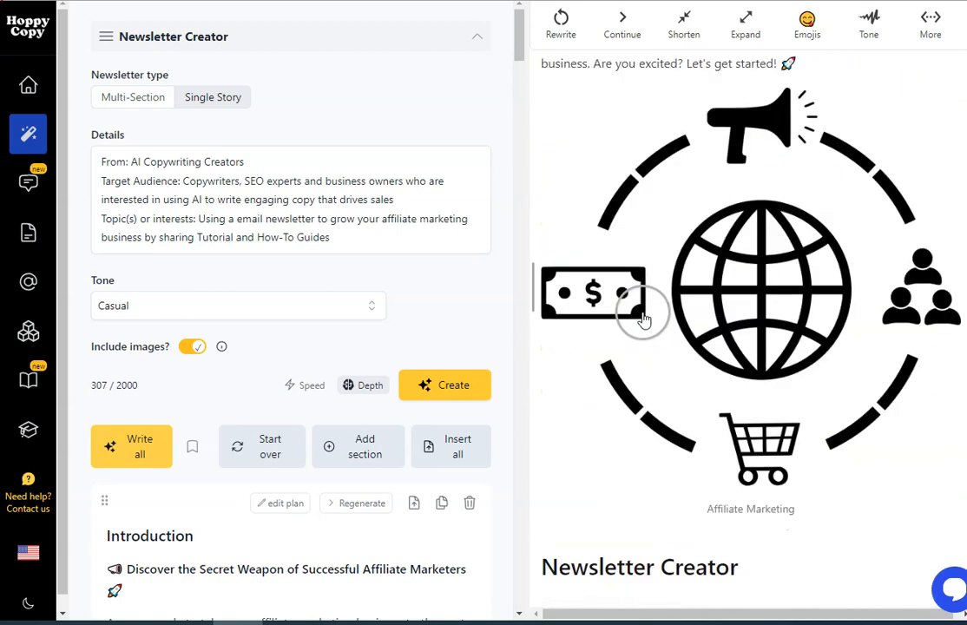